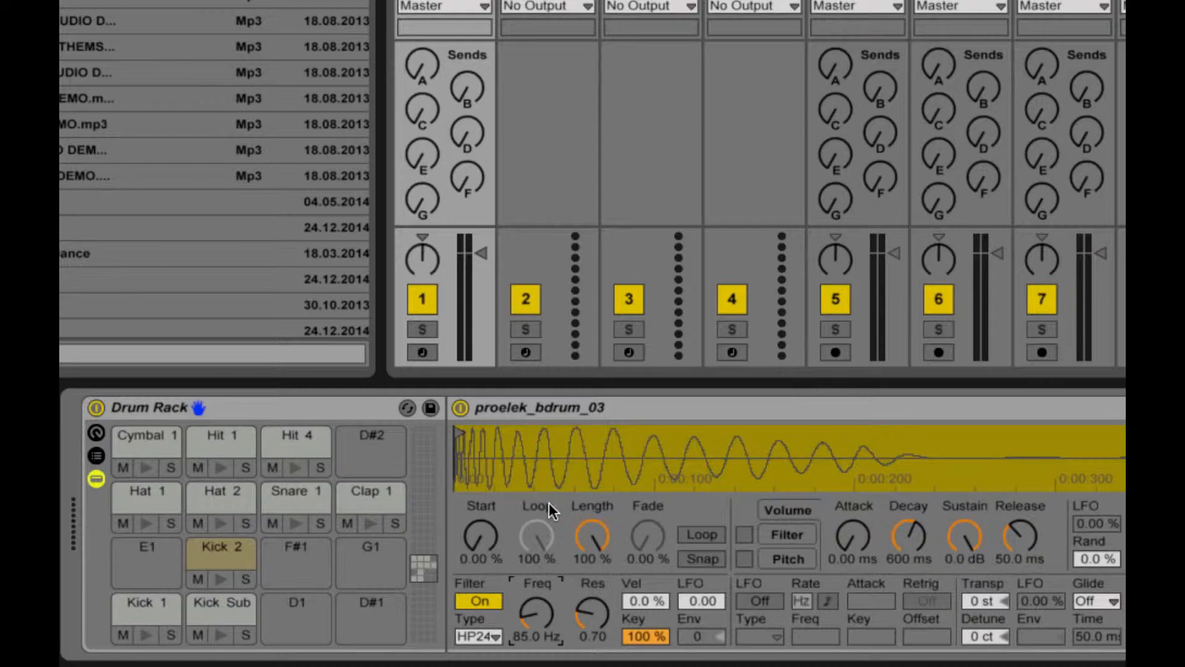
Step: Set the Kick 2 sample's Spread to 45 % and copy that value to its sibling pads
key(space)
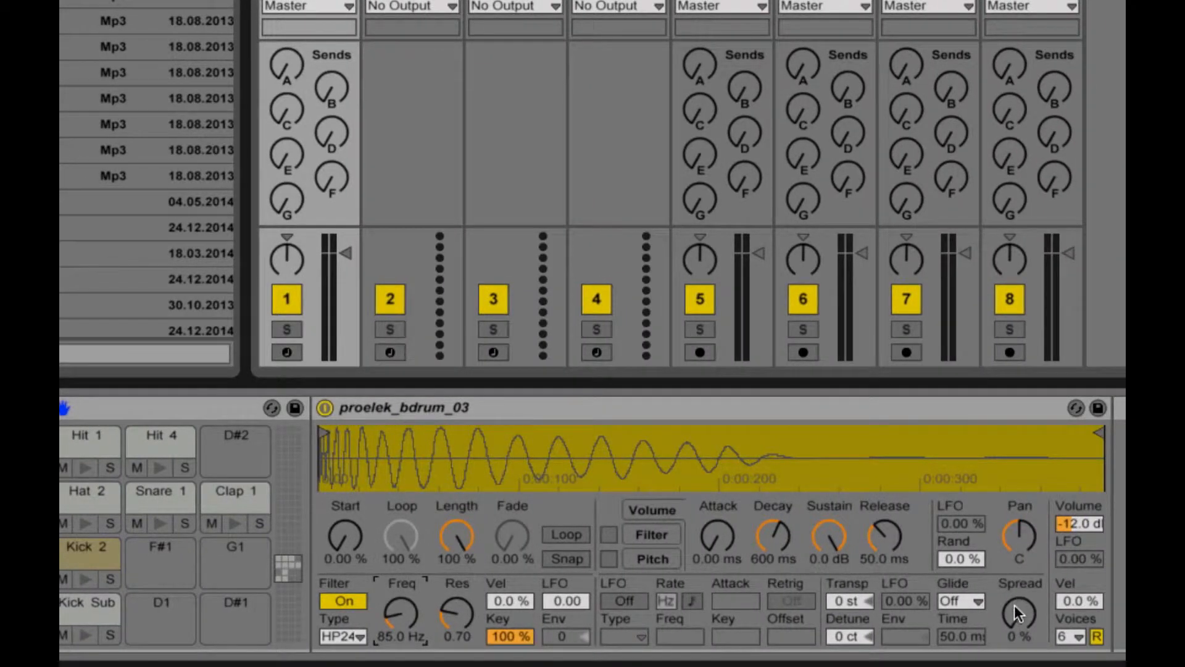
drag(1014, 605, 1014, 580)
right_click(1016, 611)
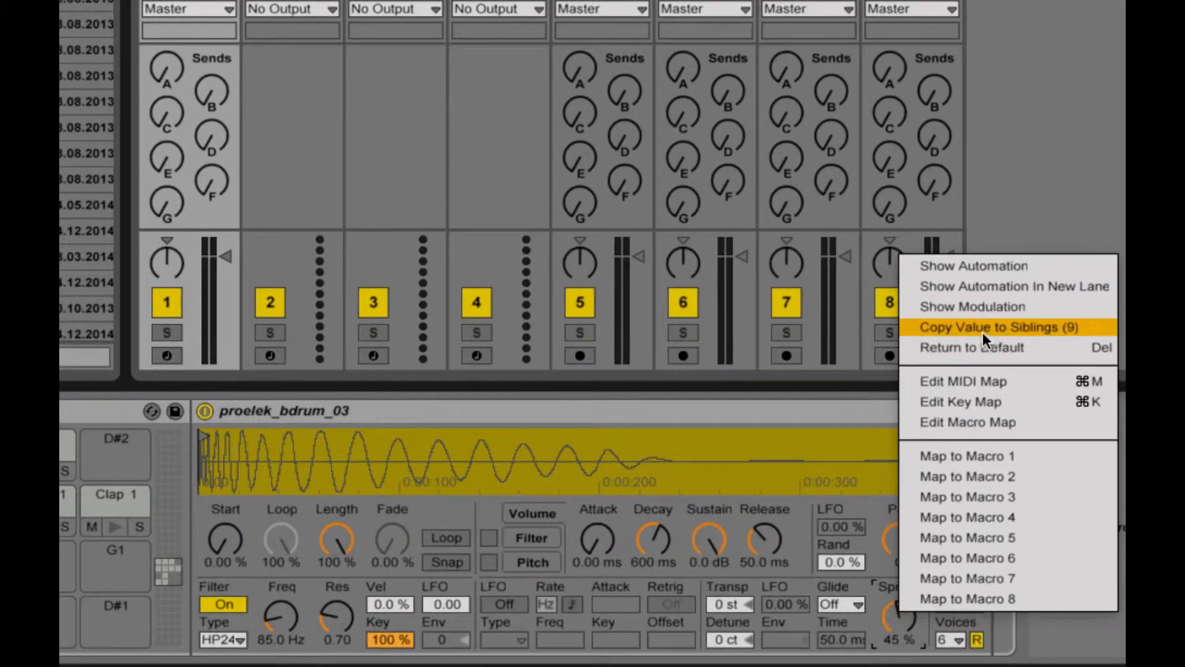
click(1037, 331)
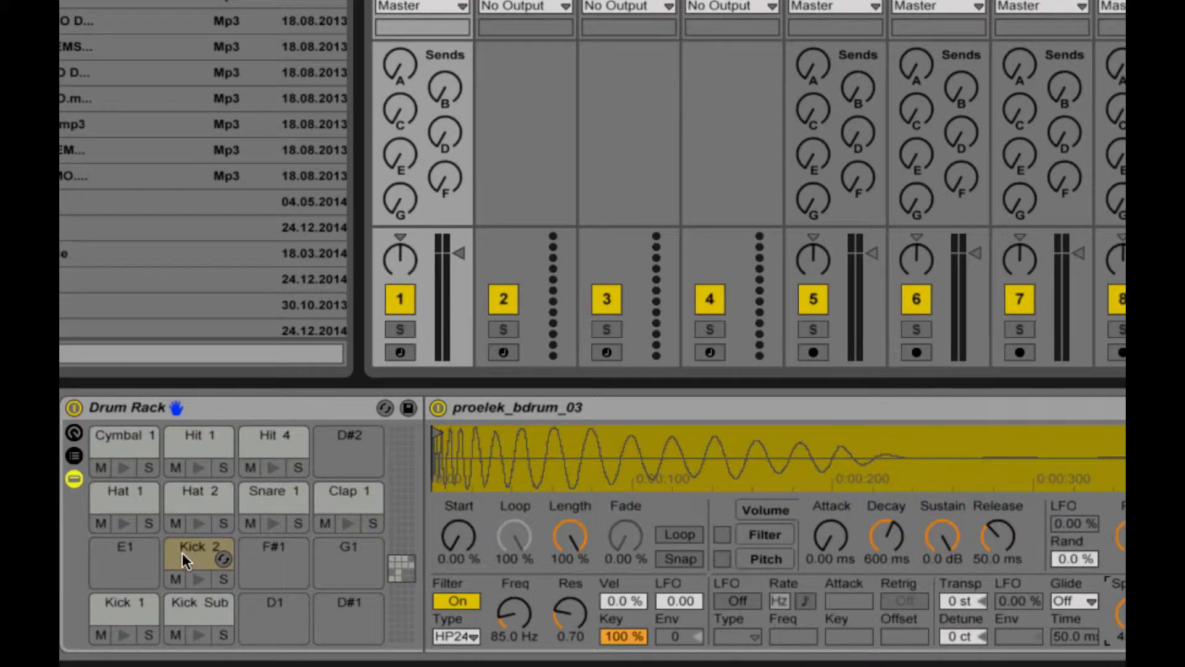
Step: Check the sample settings of the hat, snare and clap pads and audition Clap 1
click(123, 501)
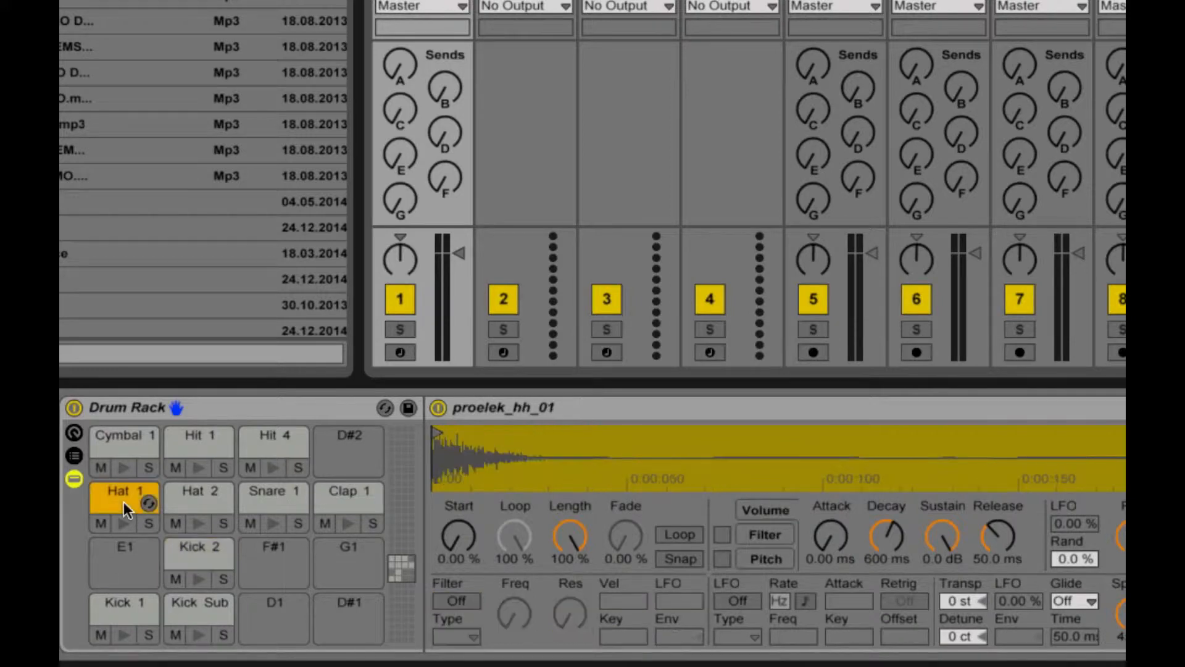
click(251, 490)
click(340, 490)
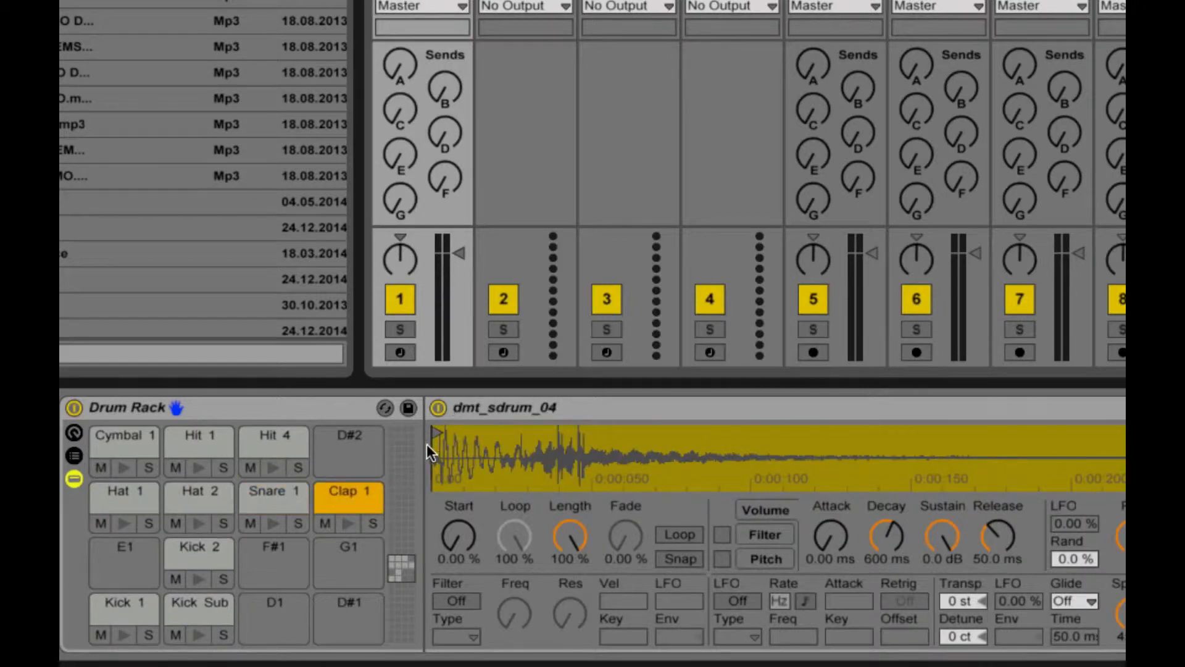
click(347, 521)
right_click(347, 519)
click(335, 494)
click(347, 524)
Step: Shorten the Clap 1 sample by moving its end to about 28 ms, auditioning the pad after each trim
mouse_move(971, 431)
mouse_down()
mouse_move(488, 436)
mouse_move(518, 434)
mouse_move(521, 460)
mouse_move(763, 454)
mouse_up()
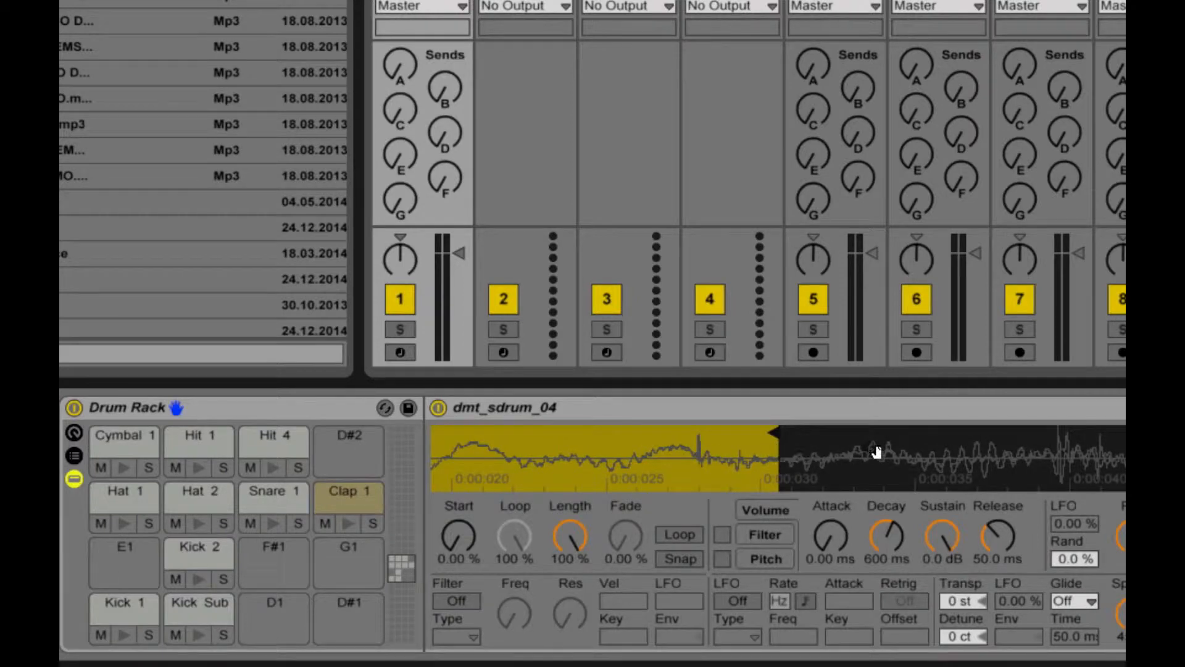
click(344, 525)
click(344, 524)
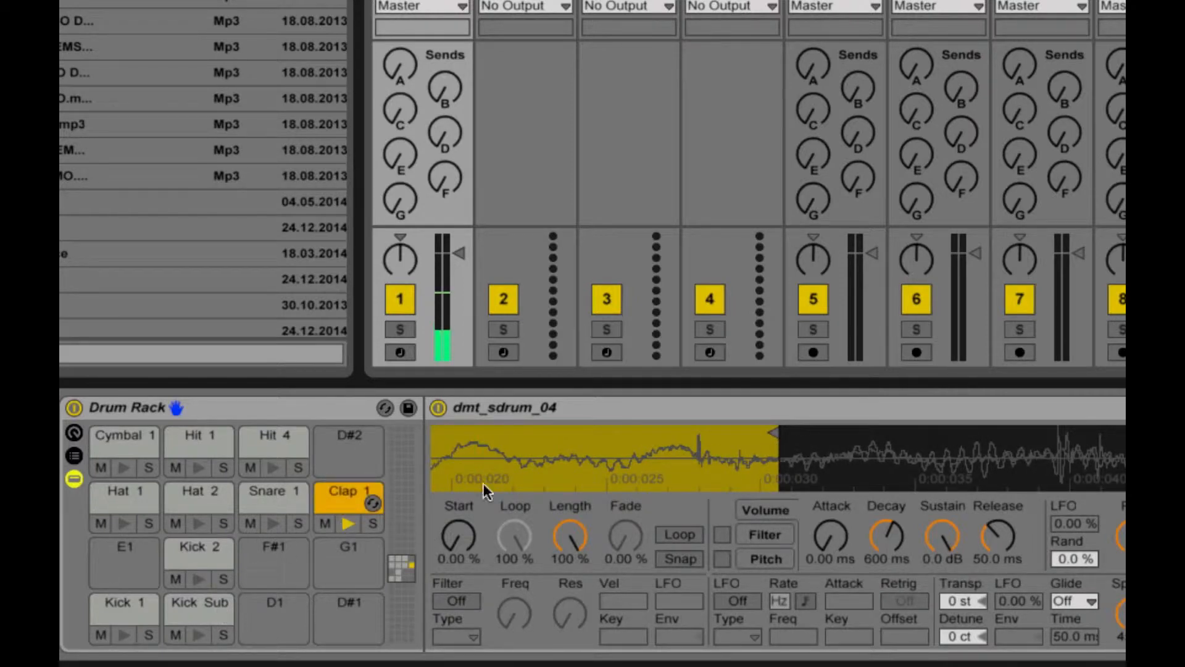
drag(774, 432, 693, 439)
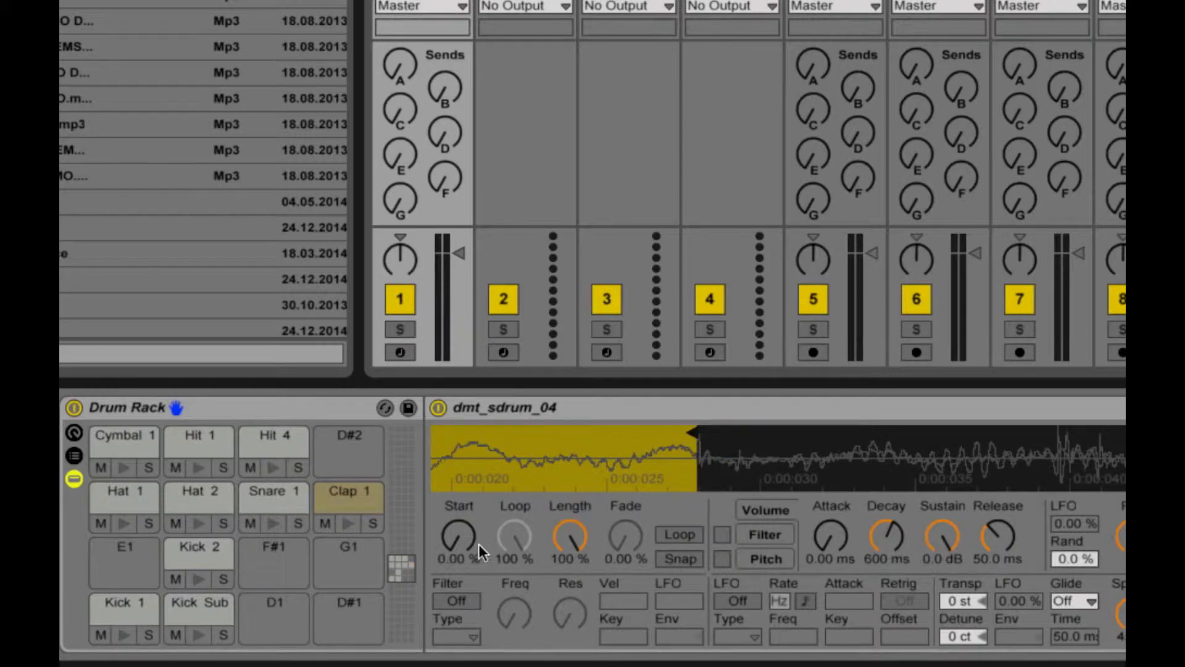
click(348, 522)
click(348, 522)
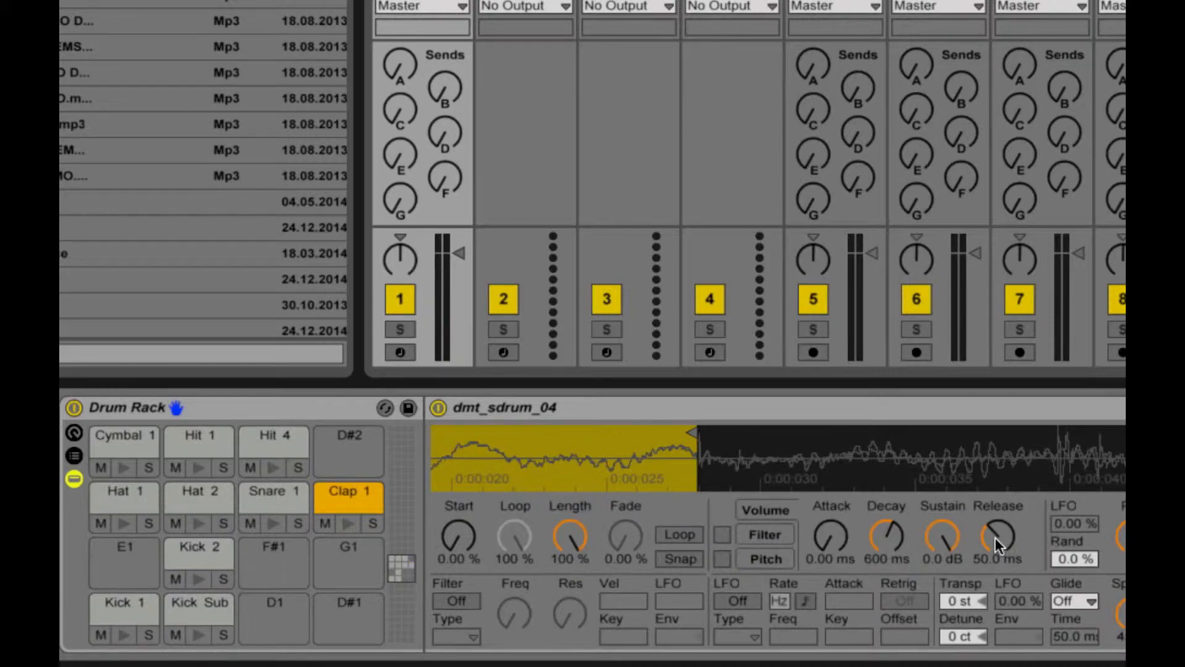
Step: Set Clap 1's volume envelope attack to 10.5 ms and enable its filter envelope with a 15.4 ms attack
drag(851, 532, 764, 512)
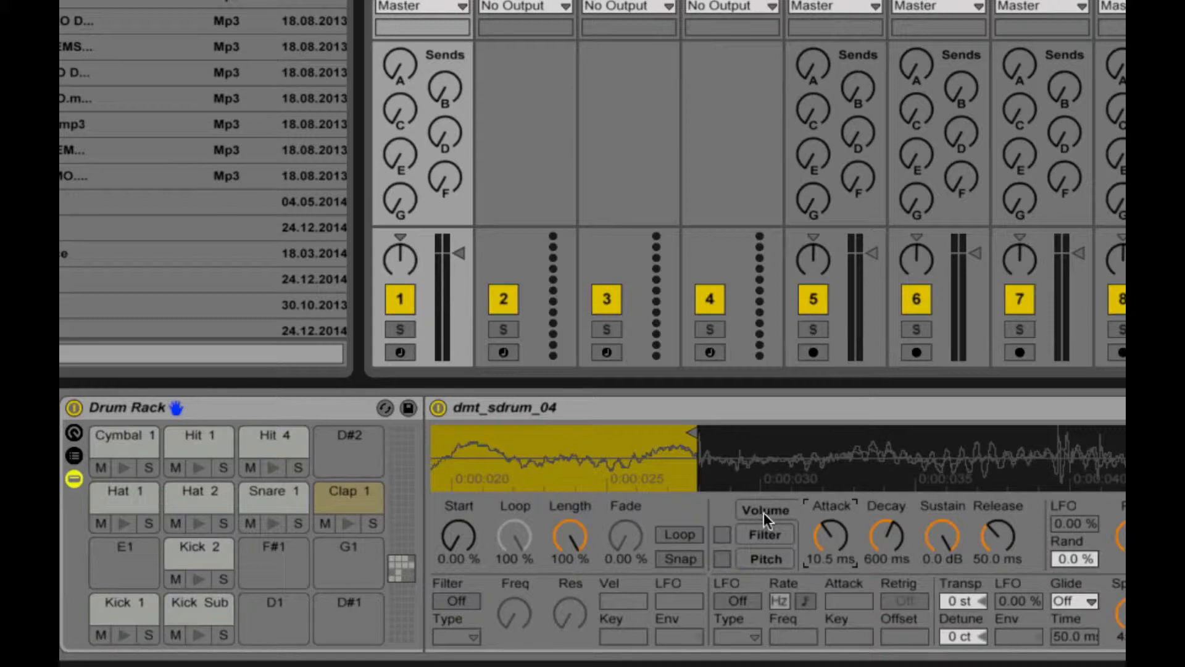
click(723, 535)
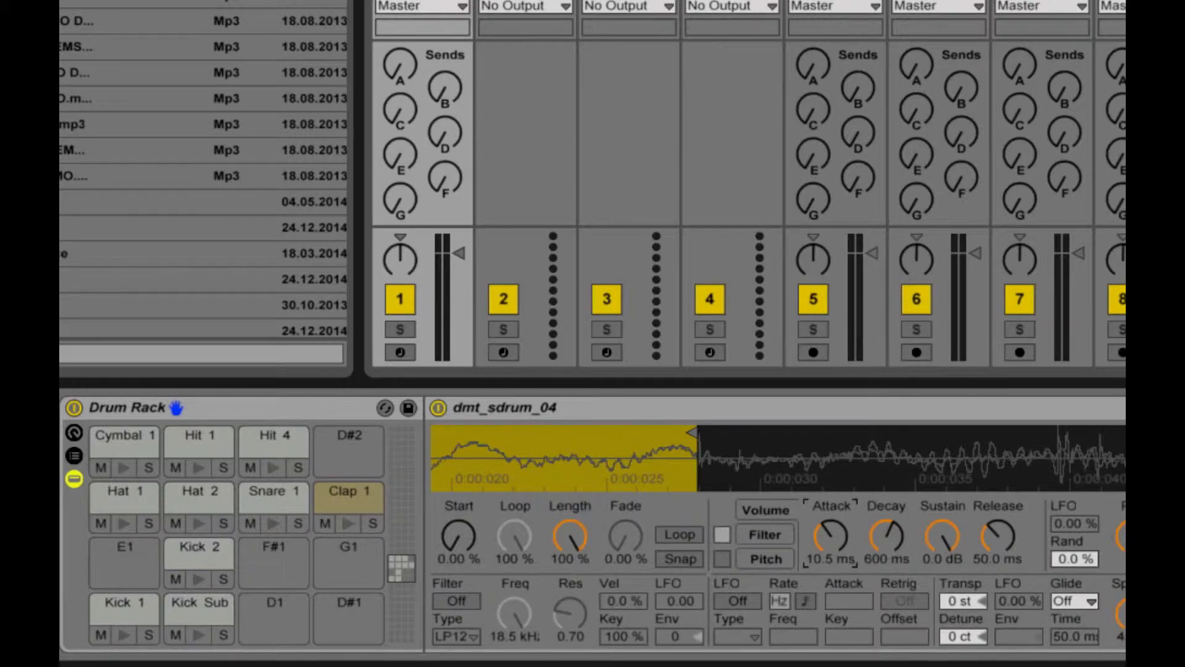
click(787, 537)
drag(823, 547, 823, 512)
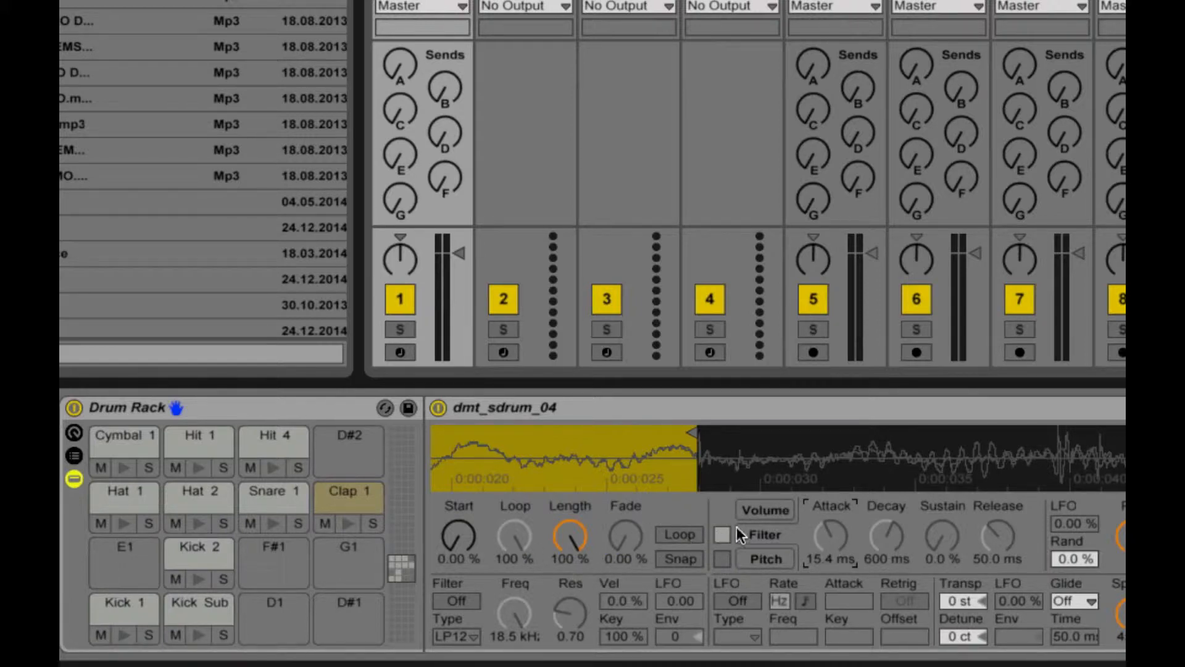
Step: Set Clap 1's volume envelope sustain to -inf dB and audition it against the playing kick pattern
click(763, 510)
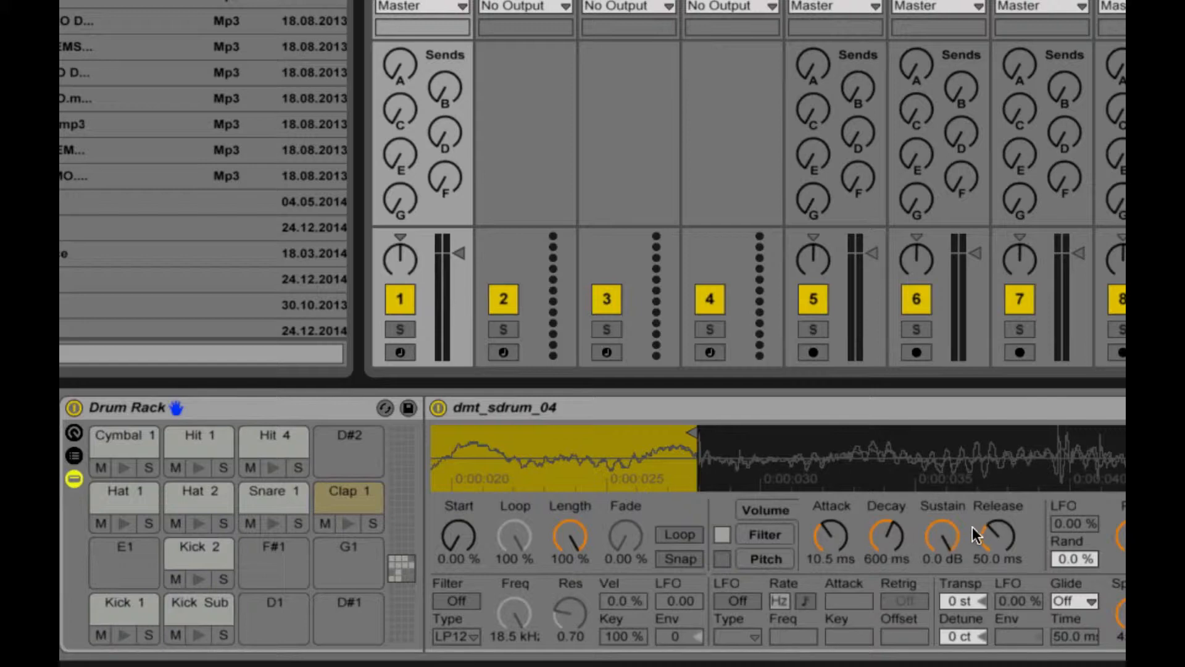
drag(936, 537, 935, 593)
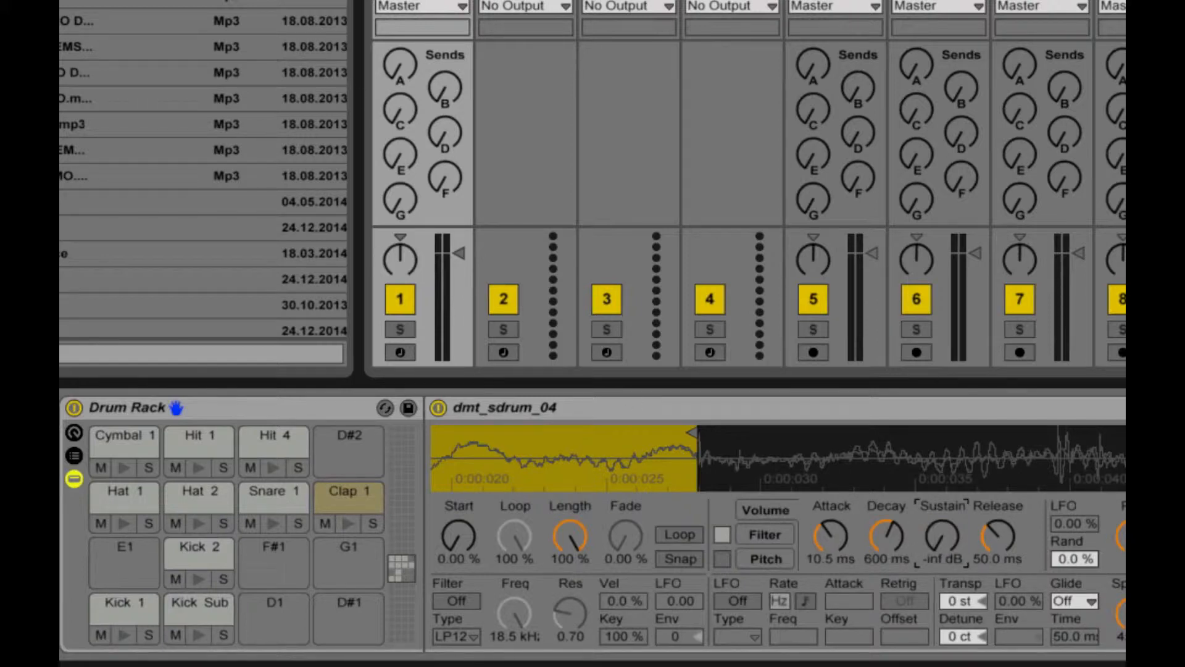
key(space)
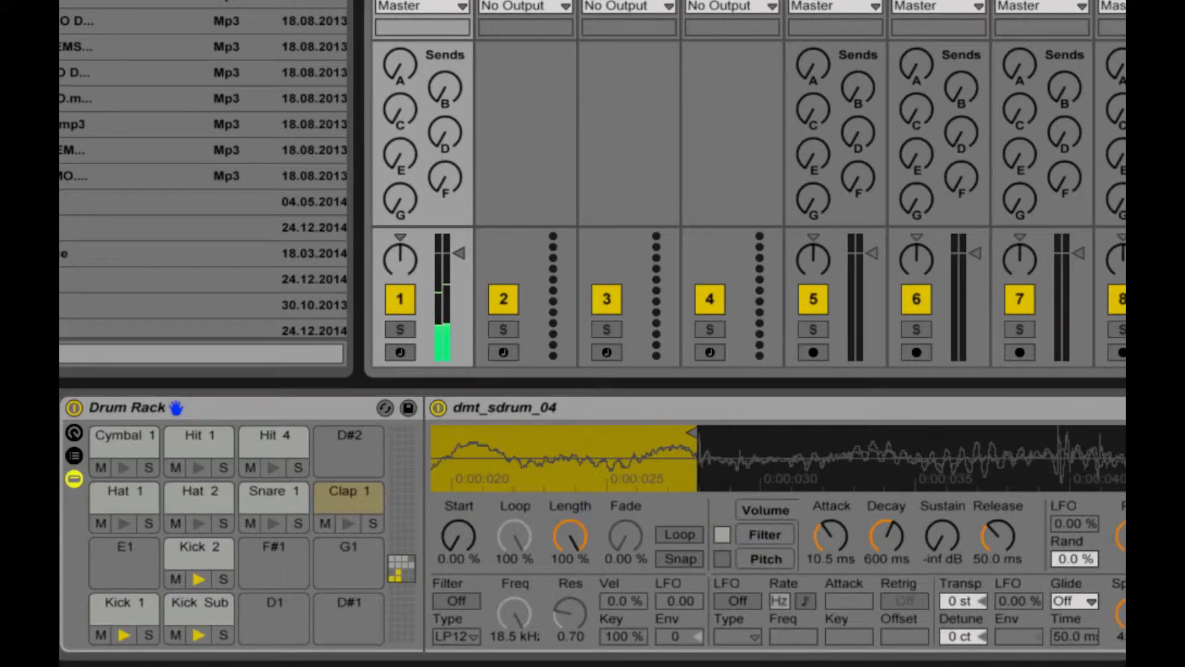
click(347, 523)
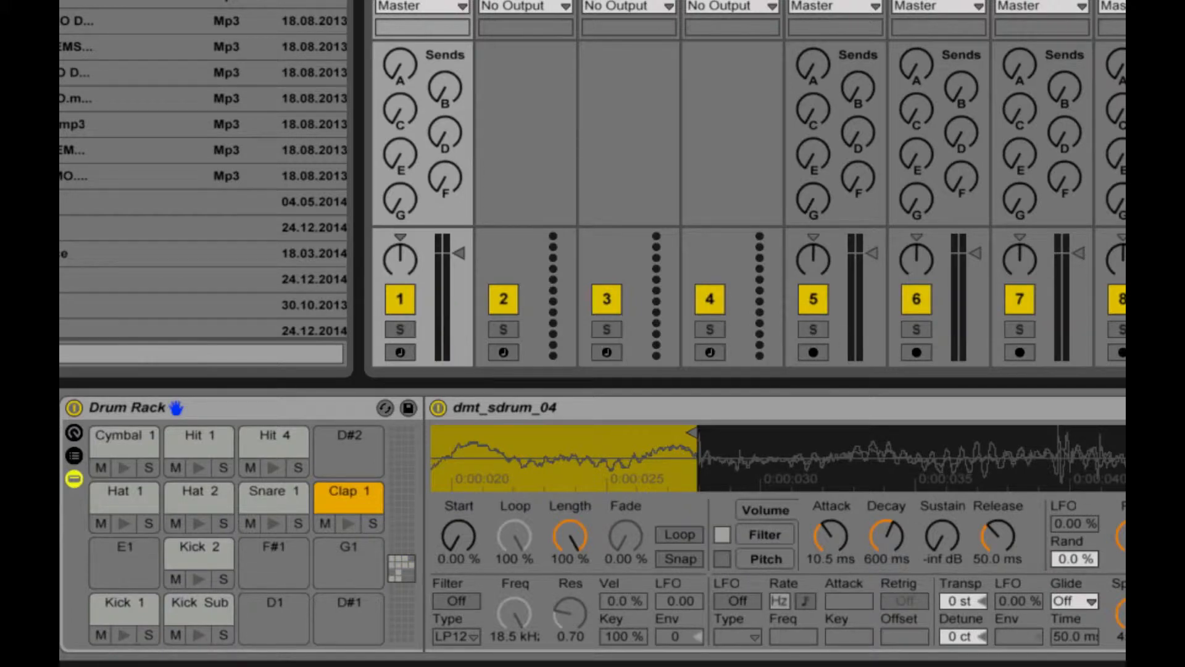
Step: Enable the filter on the Cymbal 1 sample, set its type to HP24 and lower its cutoff frequency
click(112, 448)
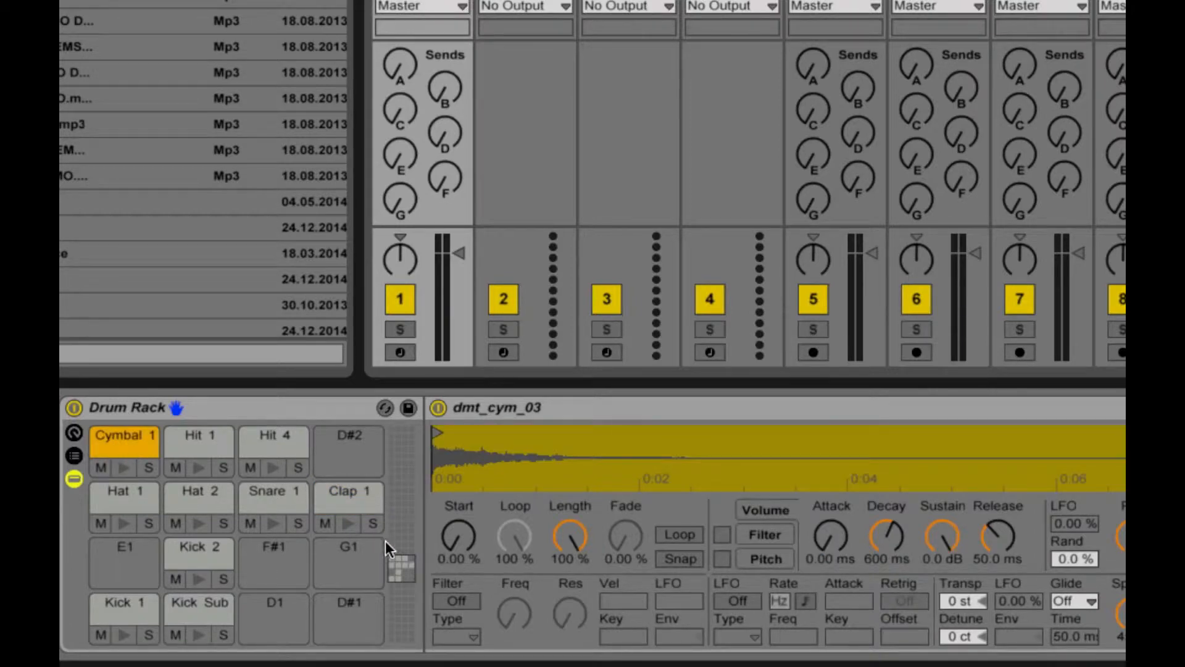
click(471, 601)
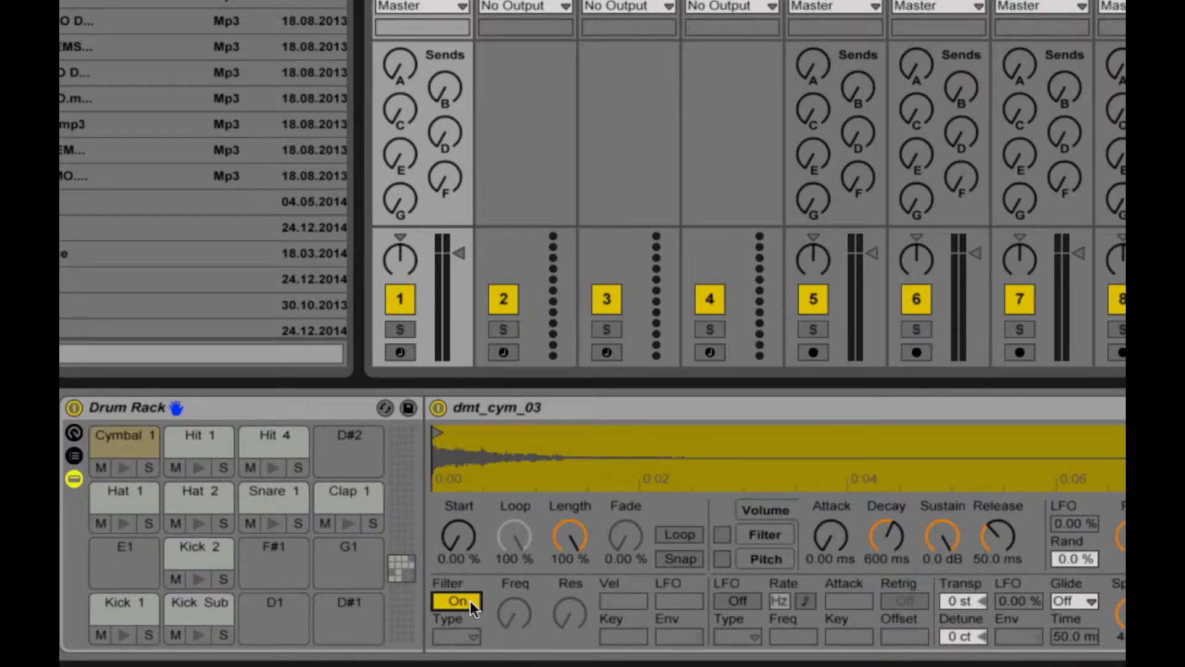
click(456, 636)
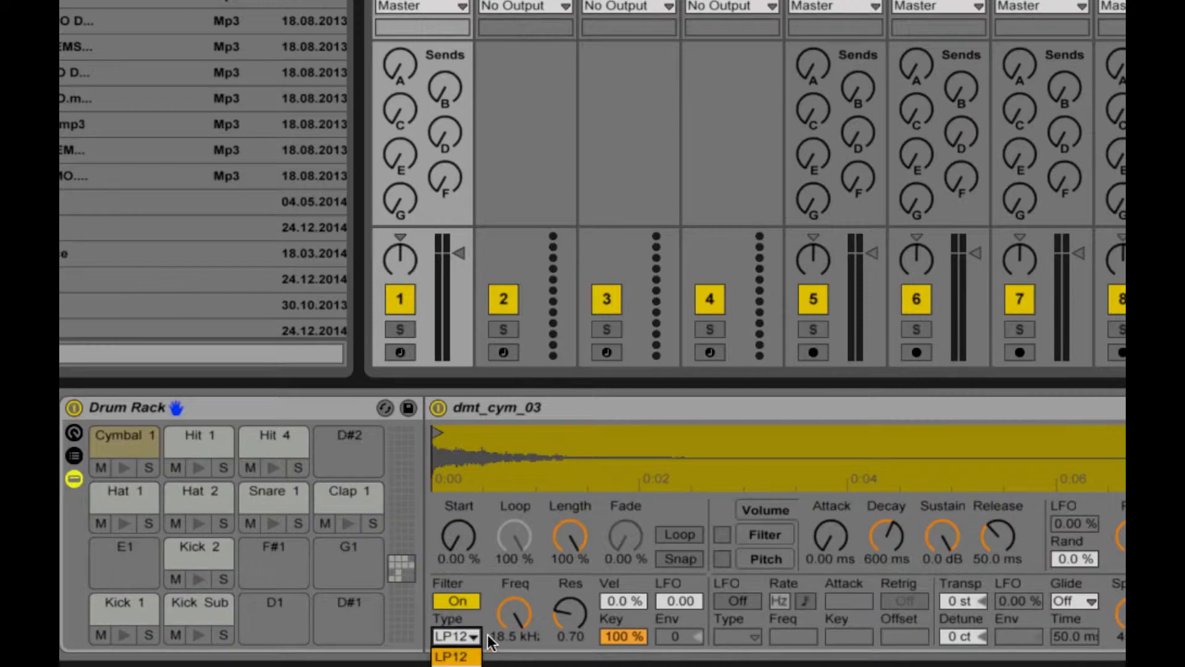
click(455, 662)
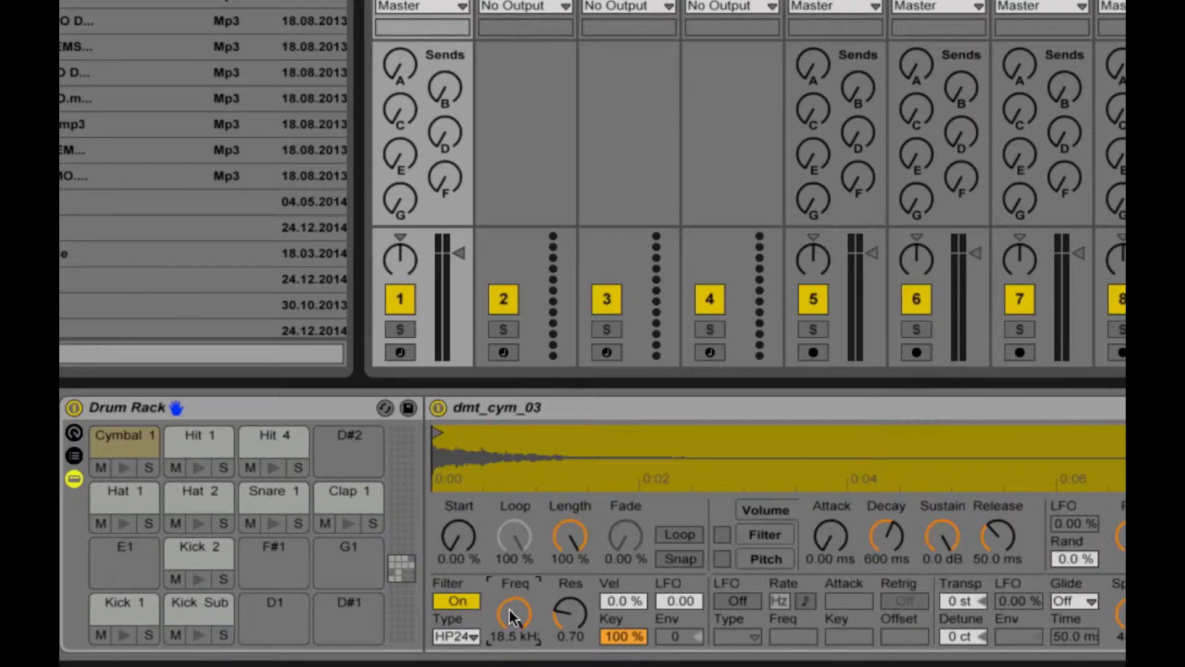
drag(512, 611, 512, 666)
Step: Enable the filter on the Clap 1 sample, change its filter type and lower its cutoff frequency
click(357, 504)
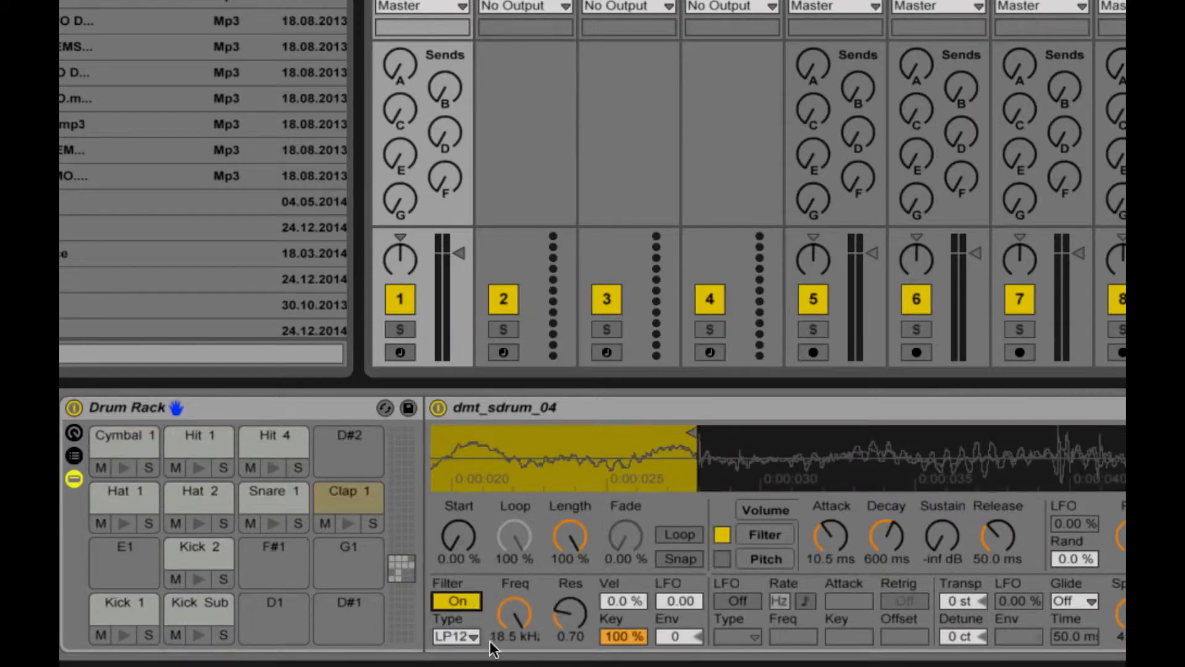
click(473, 637)
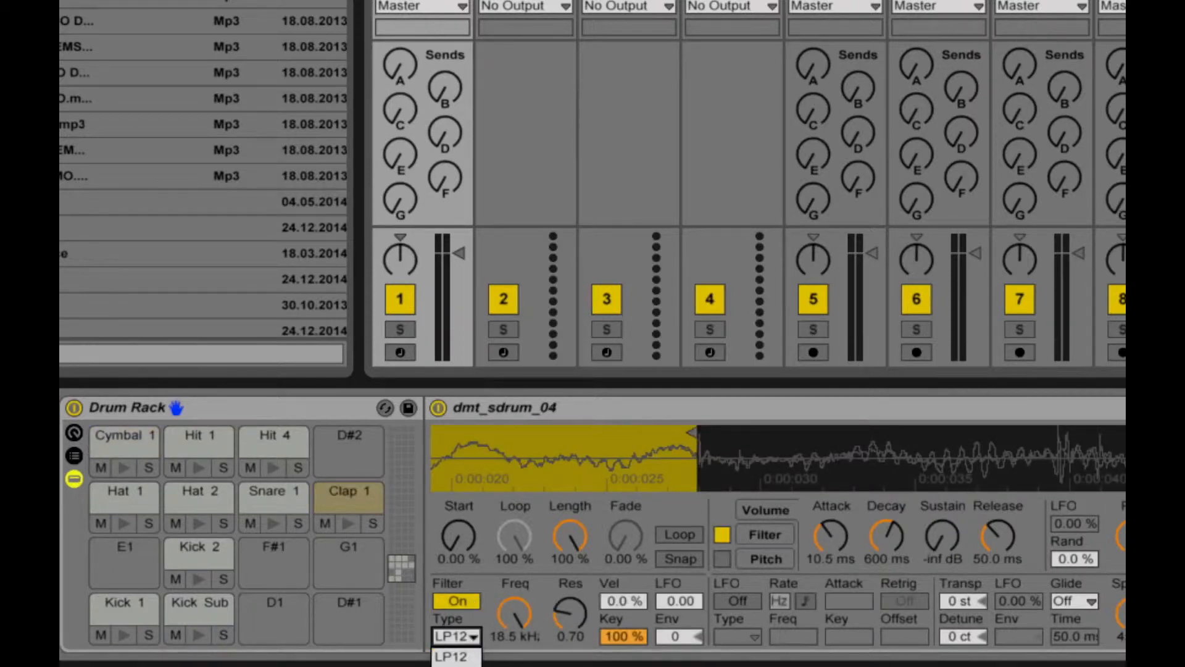
click(457, 664)
drag(514, 615, 507, 650)
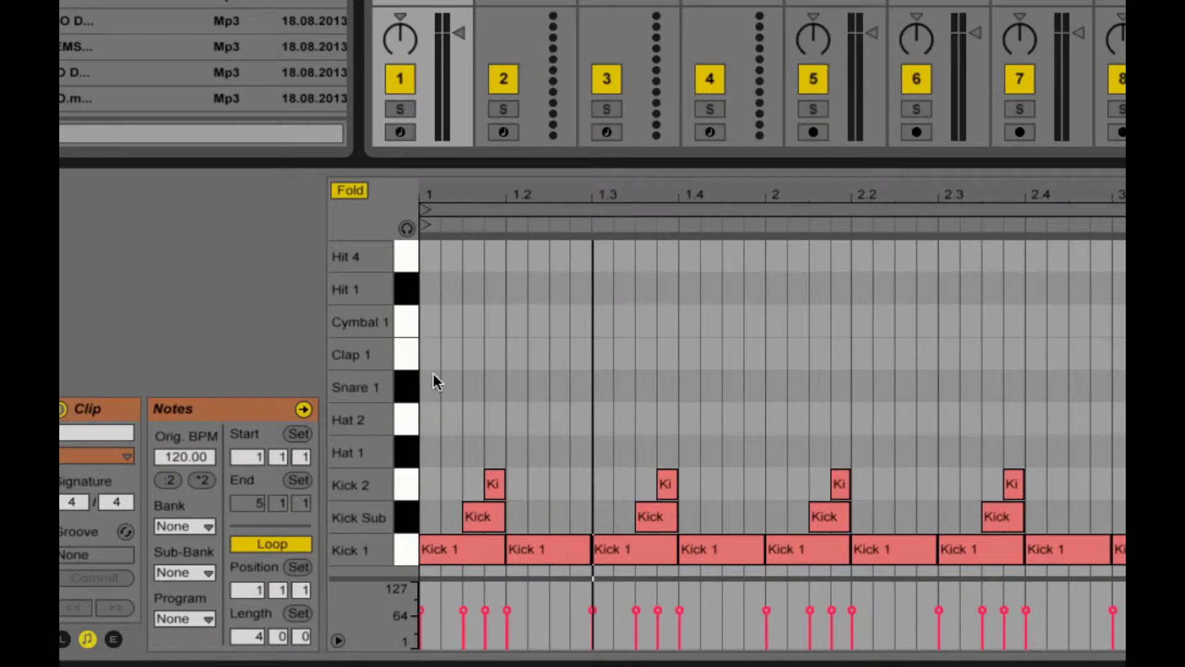
Step: Add four alternating 1/16 Hat 1 and Hat 2 notes across the first beat of the drum clip
double_click(431, 444)
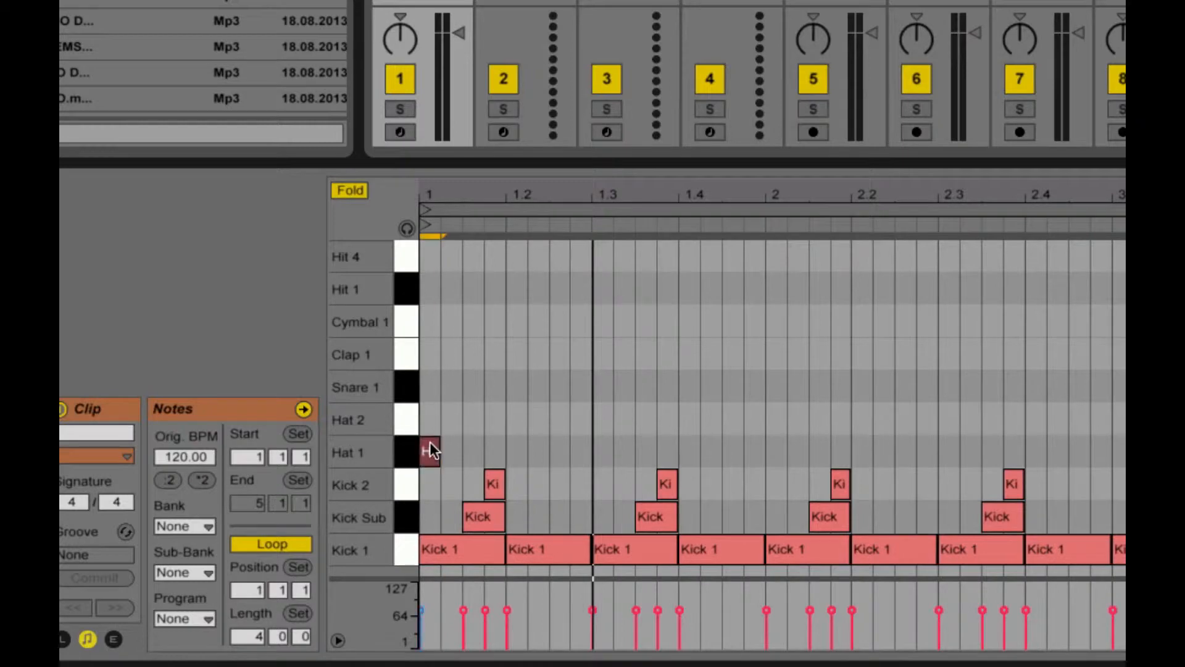
double_click(456, 422)
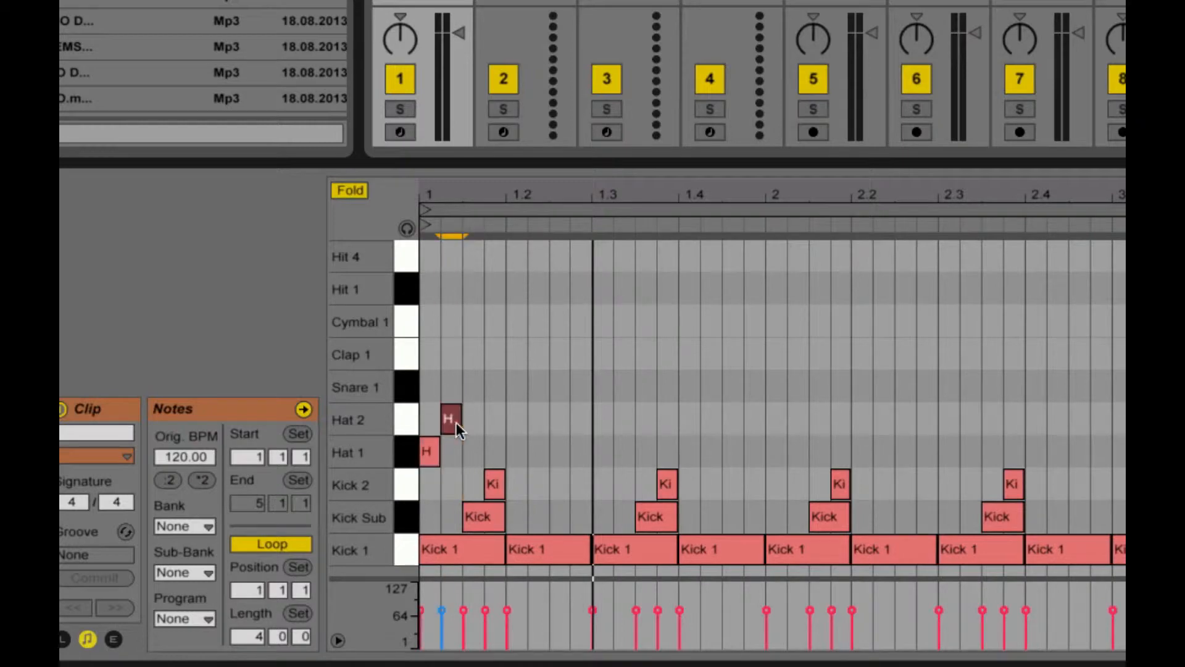
right_click(483, 417)
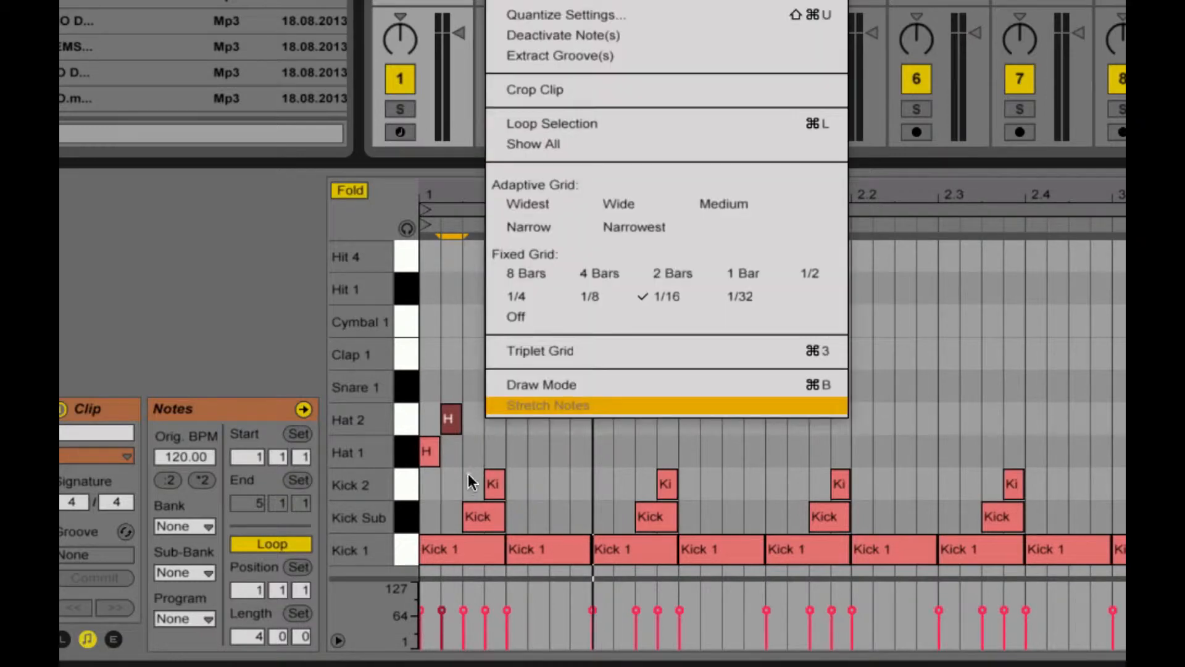
click(472, 458)
double_click(473, 456)
double_click(493, 424)
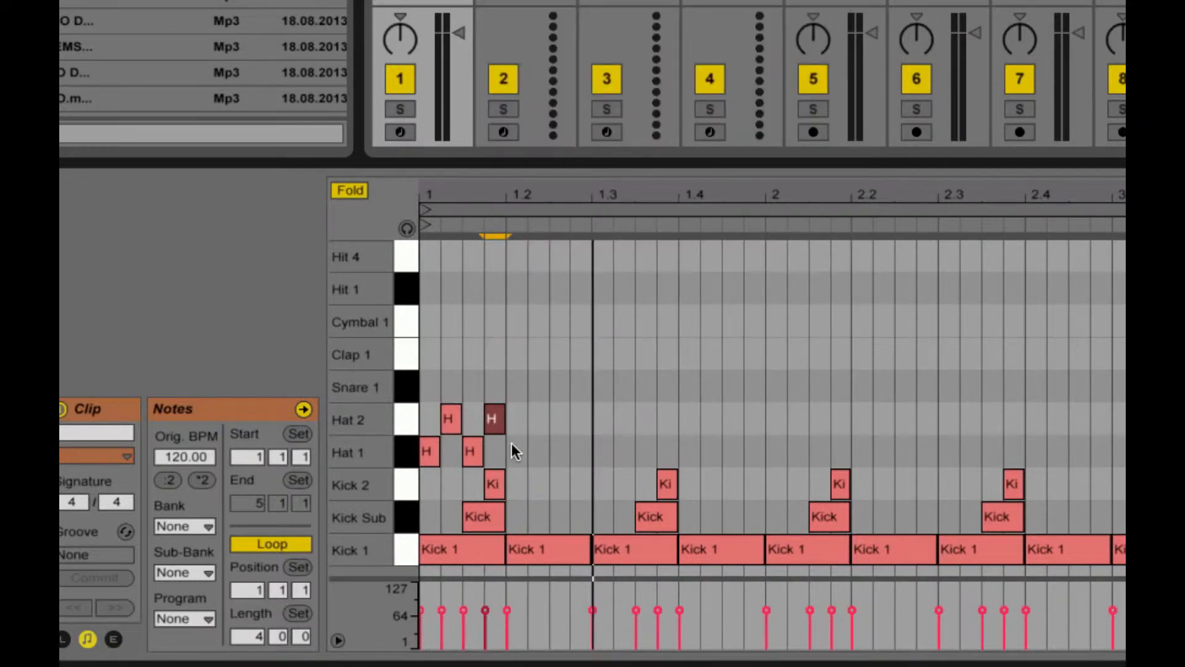
Step: Change the note grid to 1/8 and add a Hat 1 note at beat 1.2
right_click(542, 442)
click(657, 317)
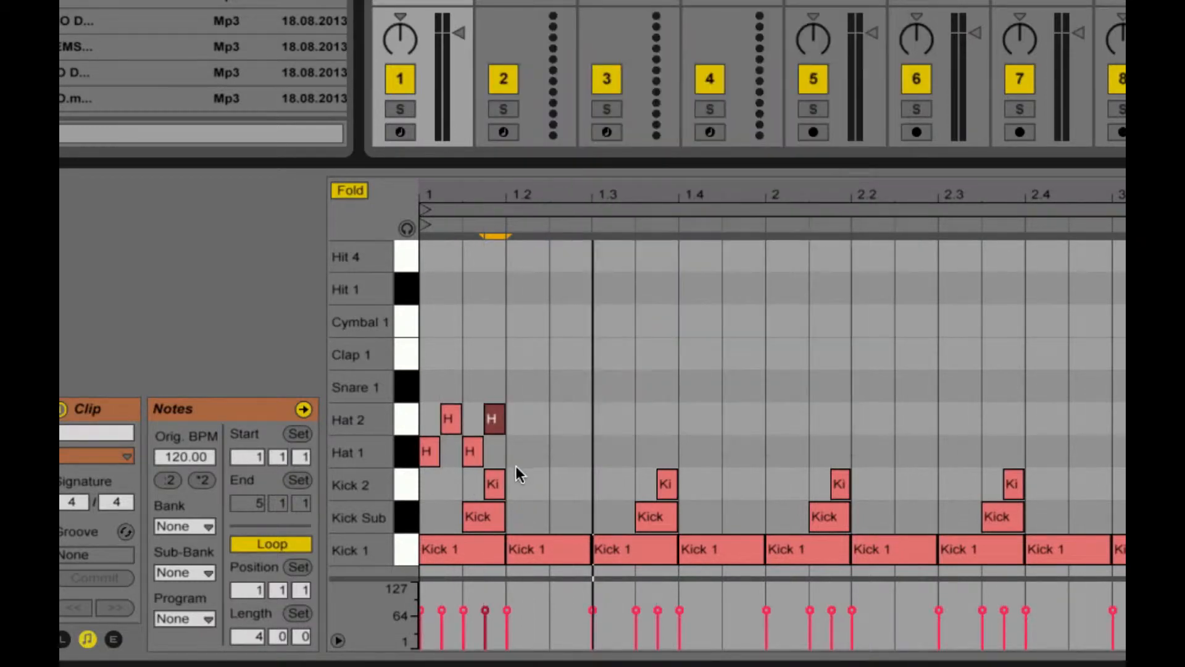
double_click(530, 453)
Step: Switch the note grid to 1/16 triplets and draw two spaced Hat 2 notes in the second half of beat 1.2
right_click(567, 411)
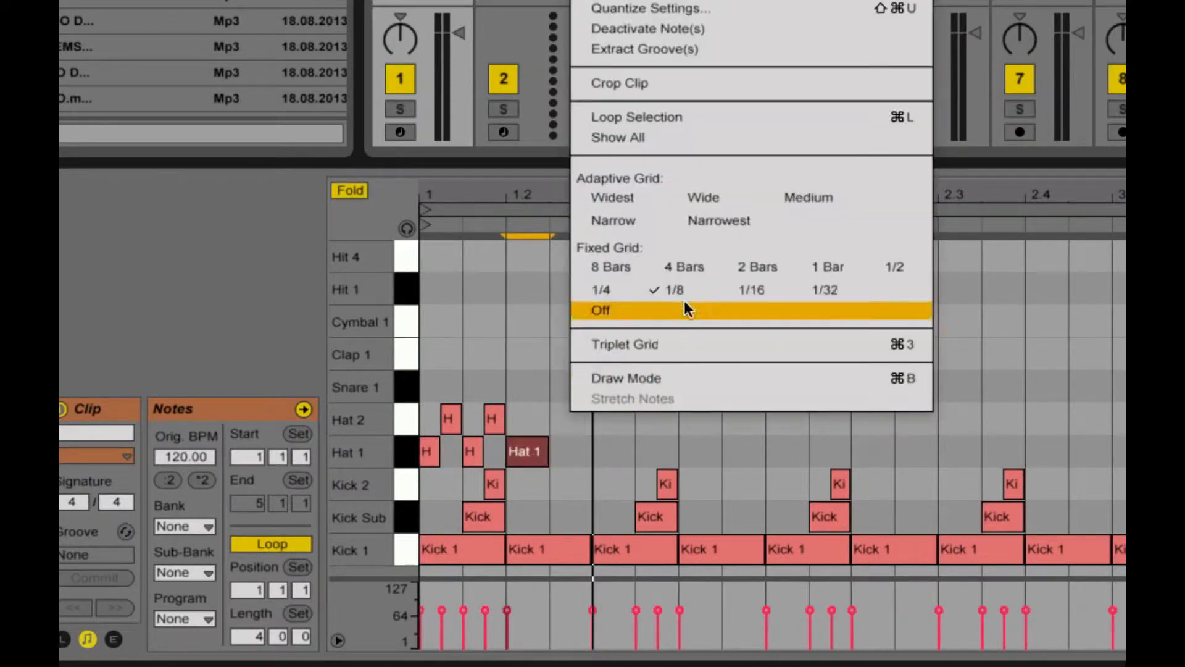
click(741, 290)
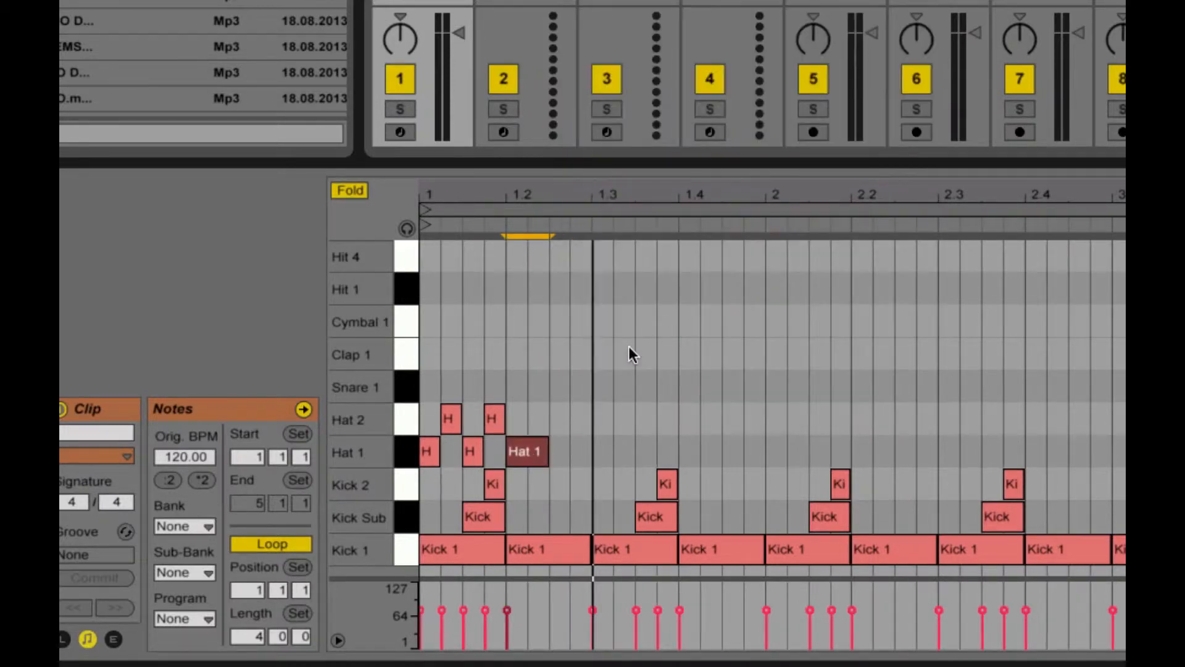
right_click(629, 346)
key(Escape)
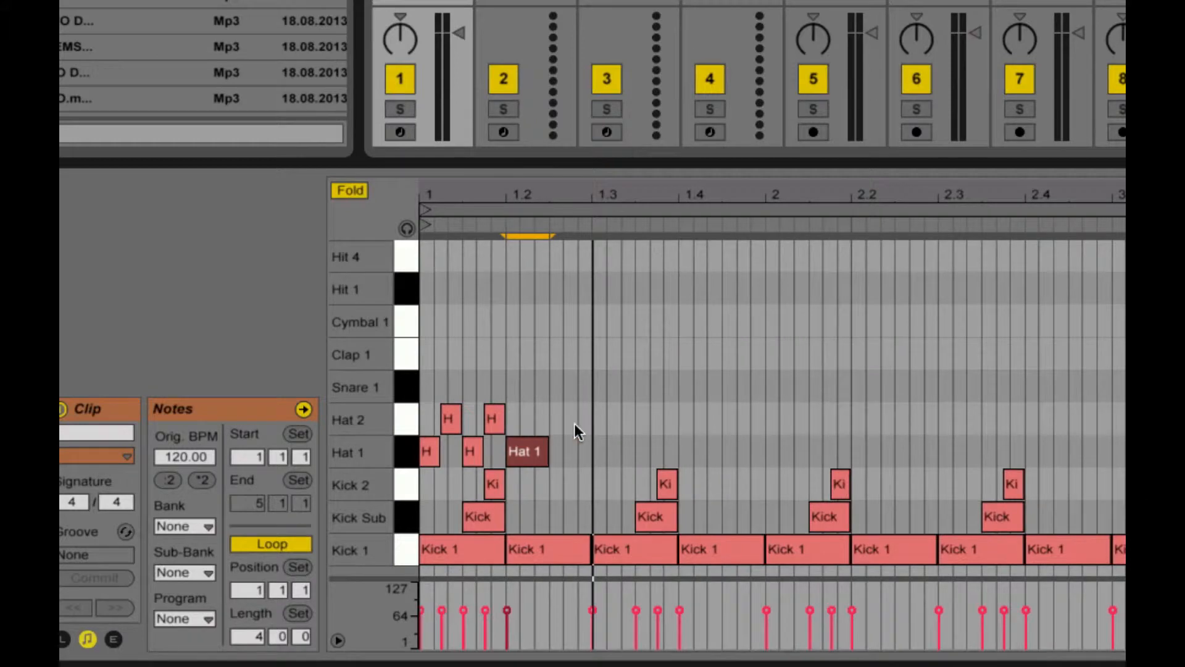
key(b)
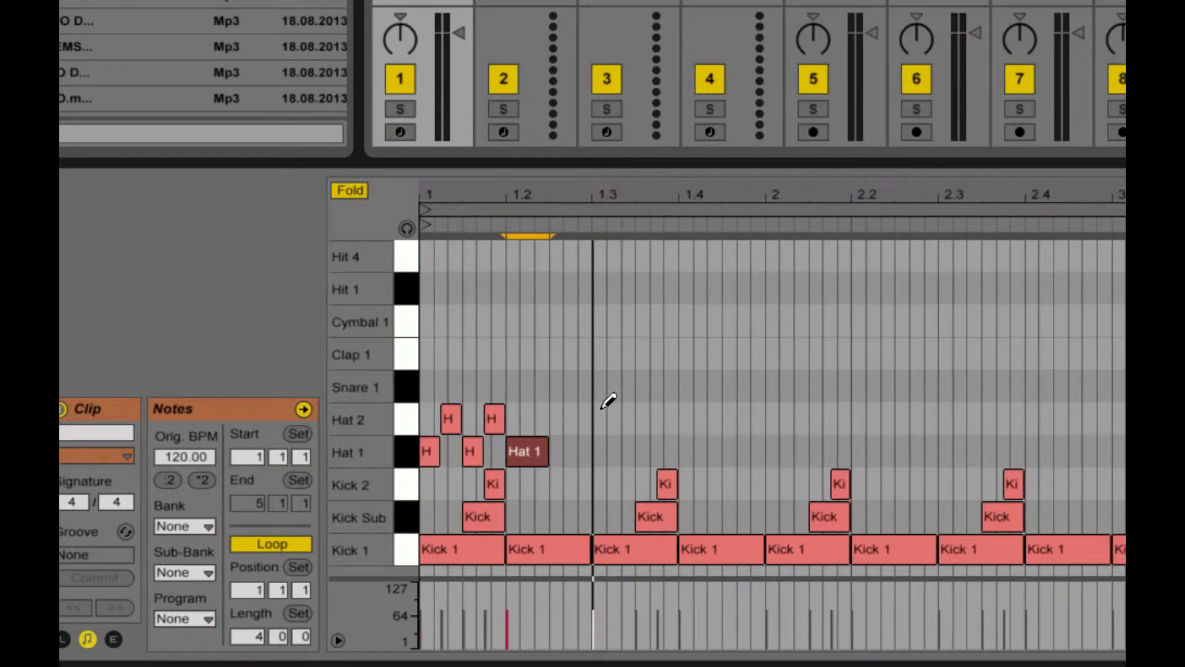
click(584, 419)
click(556, 418)
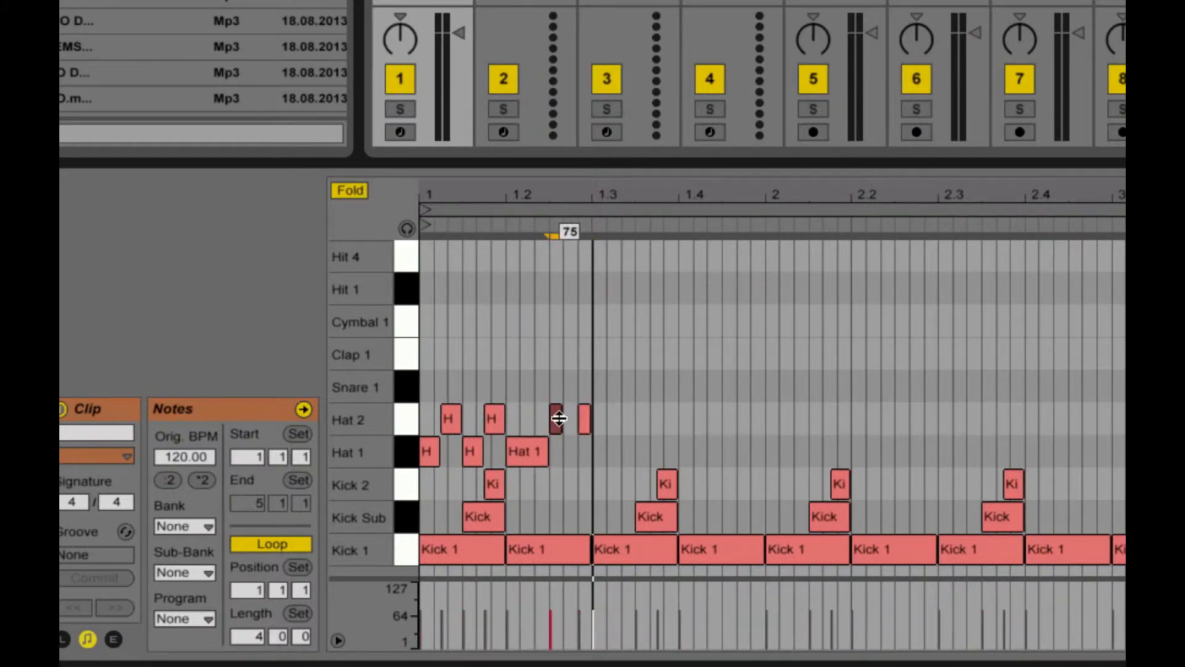
Step: Listen to the pattern, duplicate the hi-hat notes of beats 1.1 and 1.2, and shift the copy further along the clip
key(space)
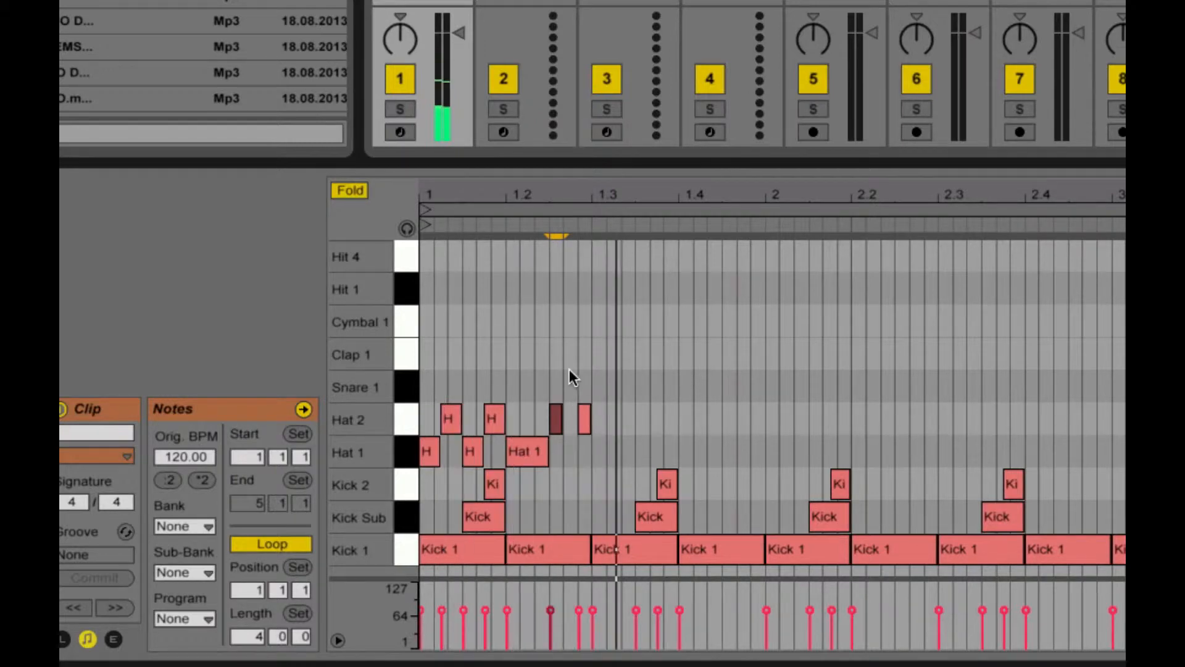
drag(604, 370, 417, 457)
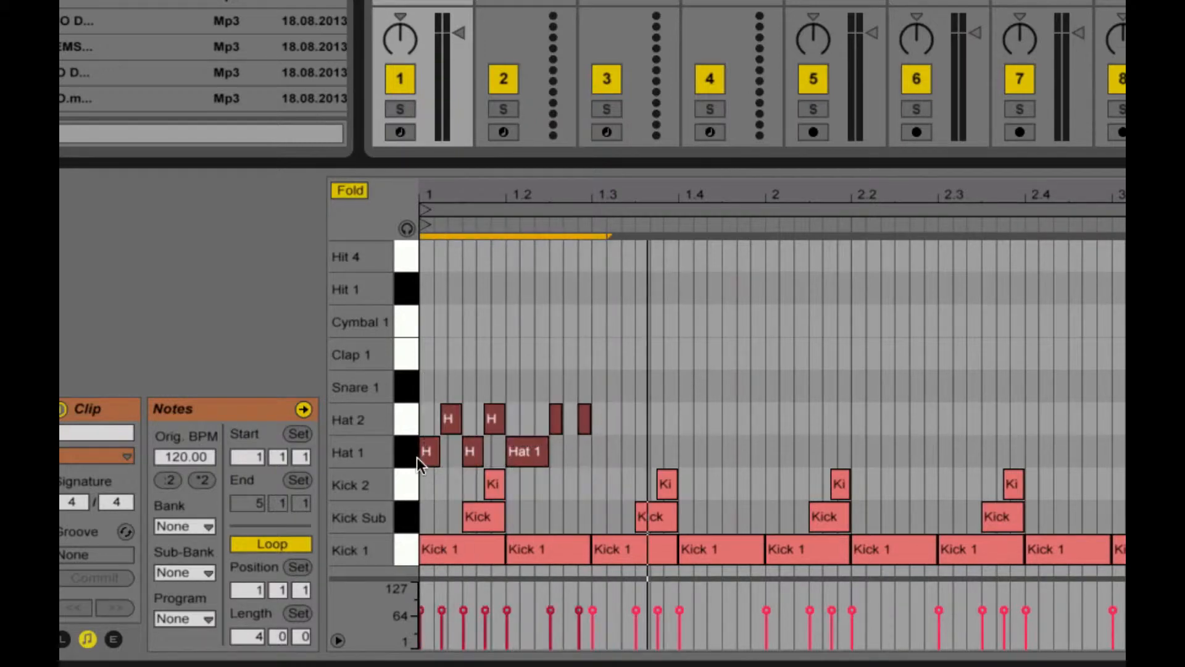
key(ctrl+d)
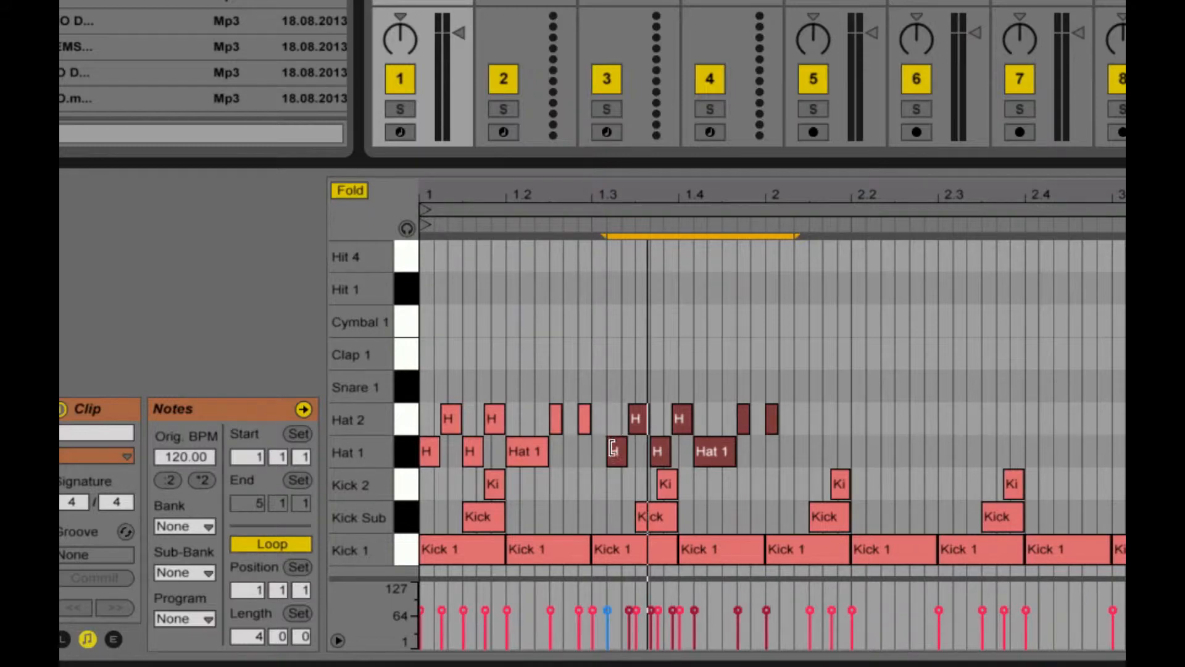
drag(613, 448, 668, 450)
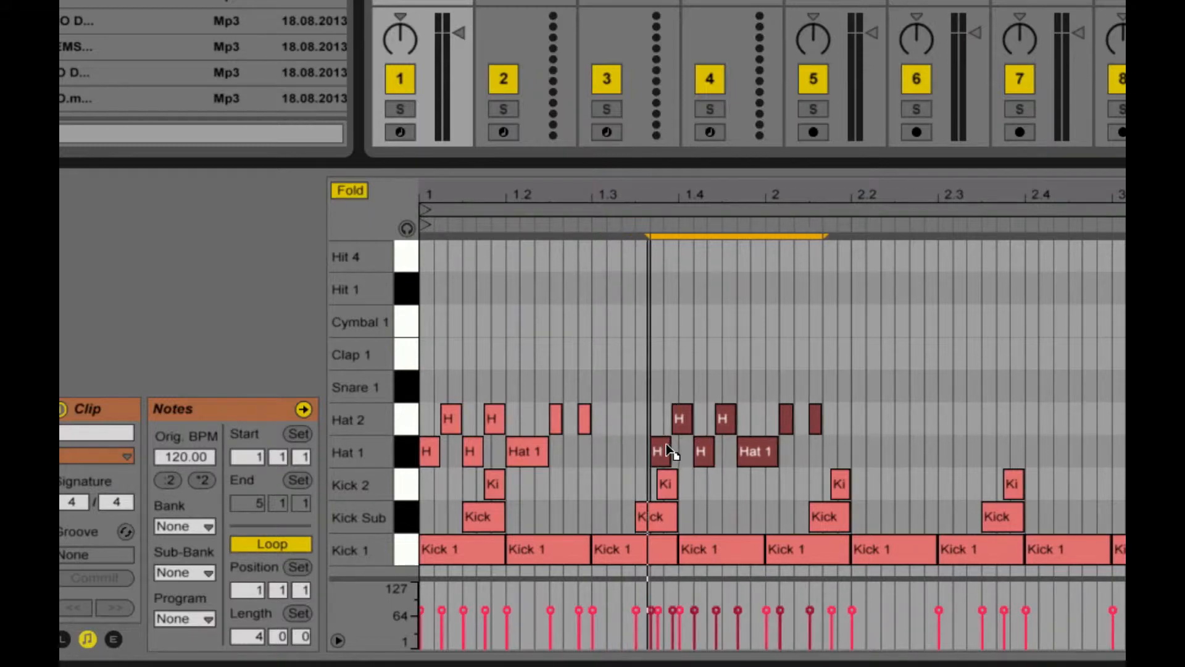
click(893, 404)
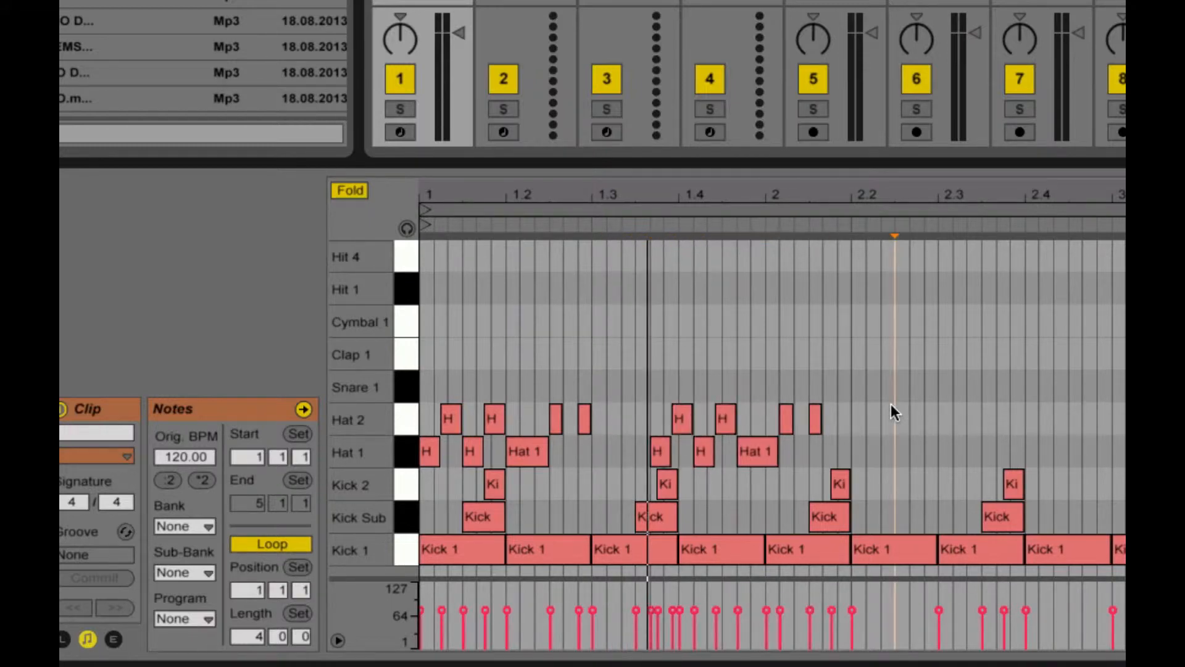
Step: Fill the gap between the last two Hat 2 notes of the copied group with another Hat 2 note and play it back
click(815, 421)
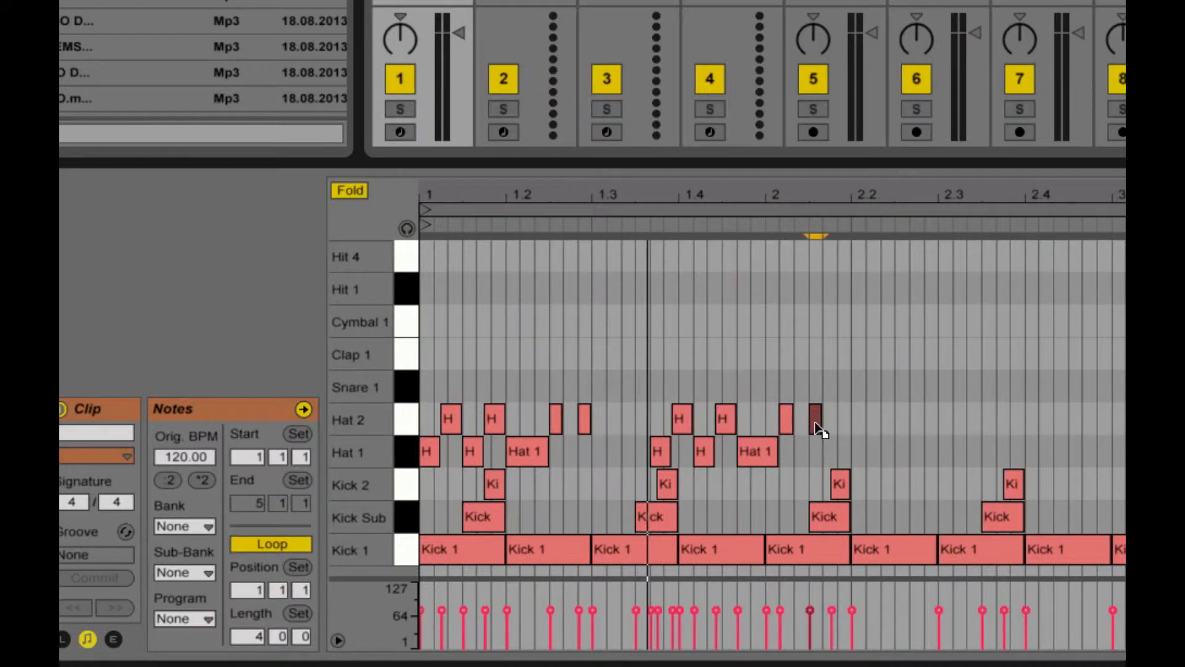
drag(818, 429, 804, 425)
key(space)
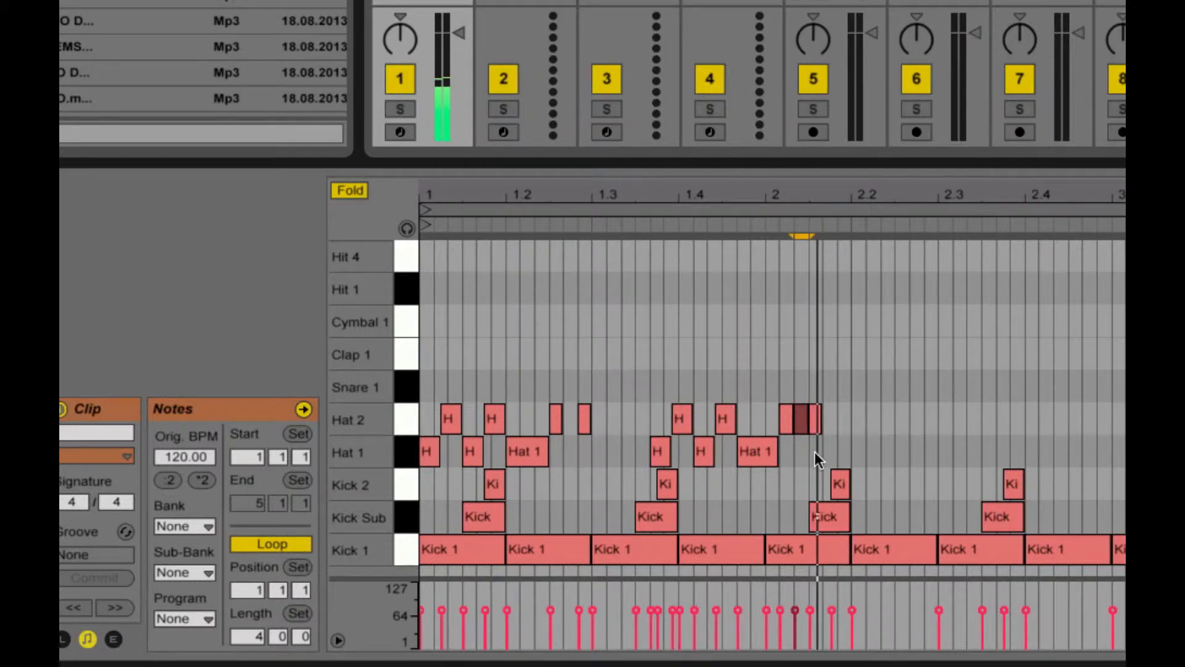
Step: Move the copied hi-hat group to start at beat 1.3, then duplicate the full bar of hi-hats
drag(858, 396, 583, 461)
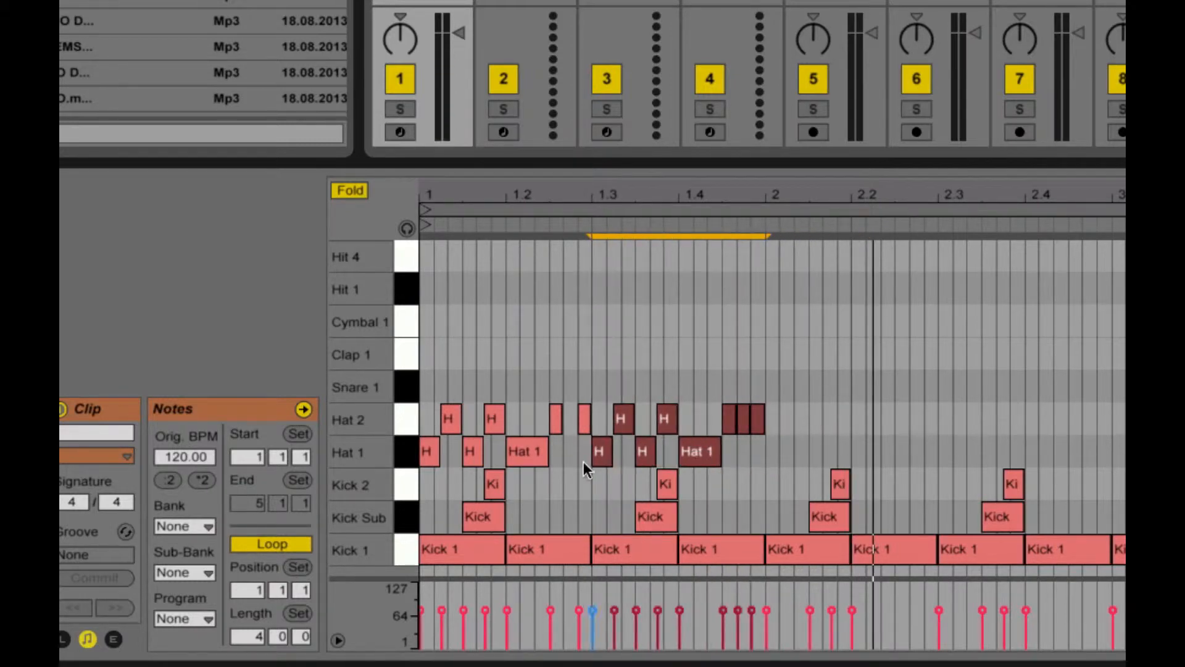
key(space)
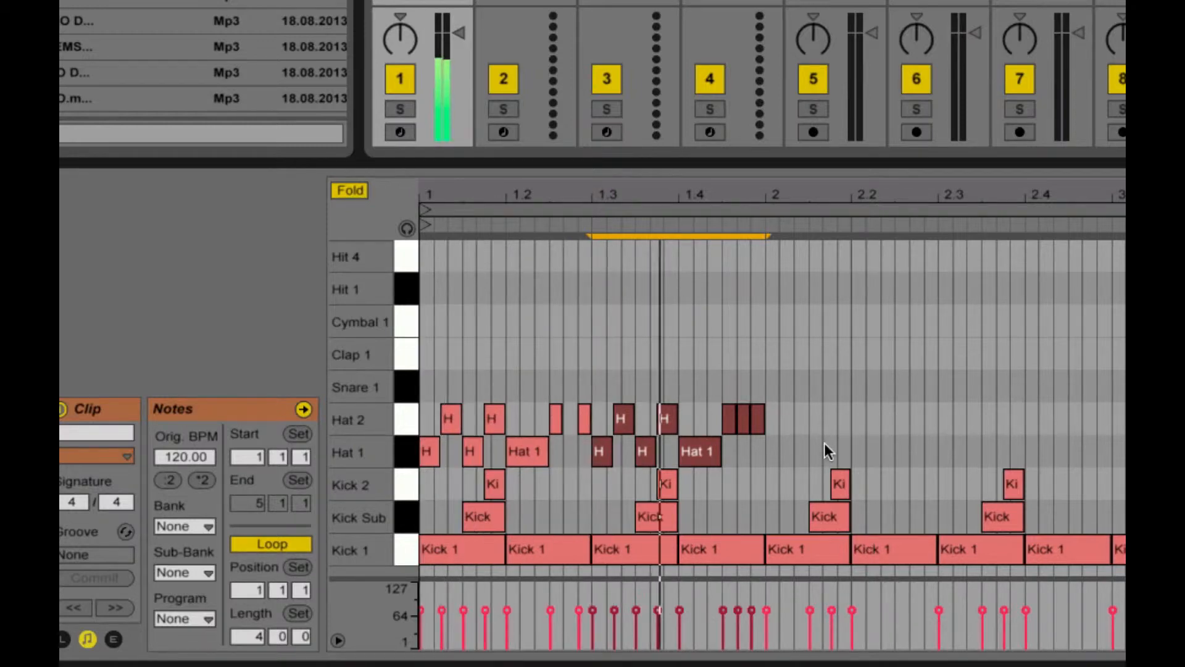
drag(766, 344, 405, 457)
key(ctrl+d)
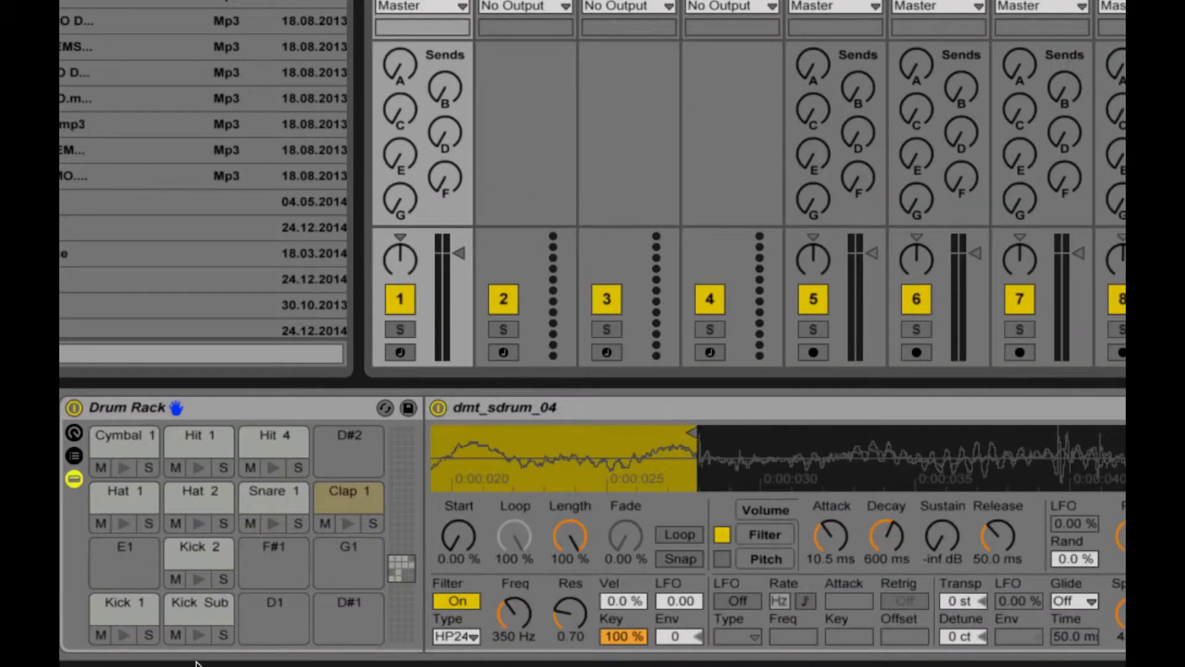
Step: Lower the Kick Sub sample's sustain to -inf dB, keep its filter type at LP12 and listen to the result
click(190, 613)
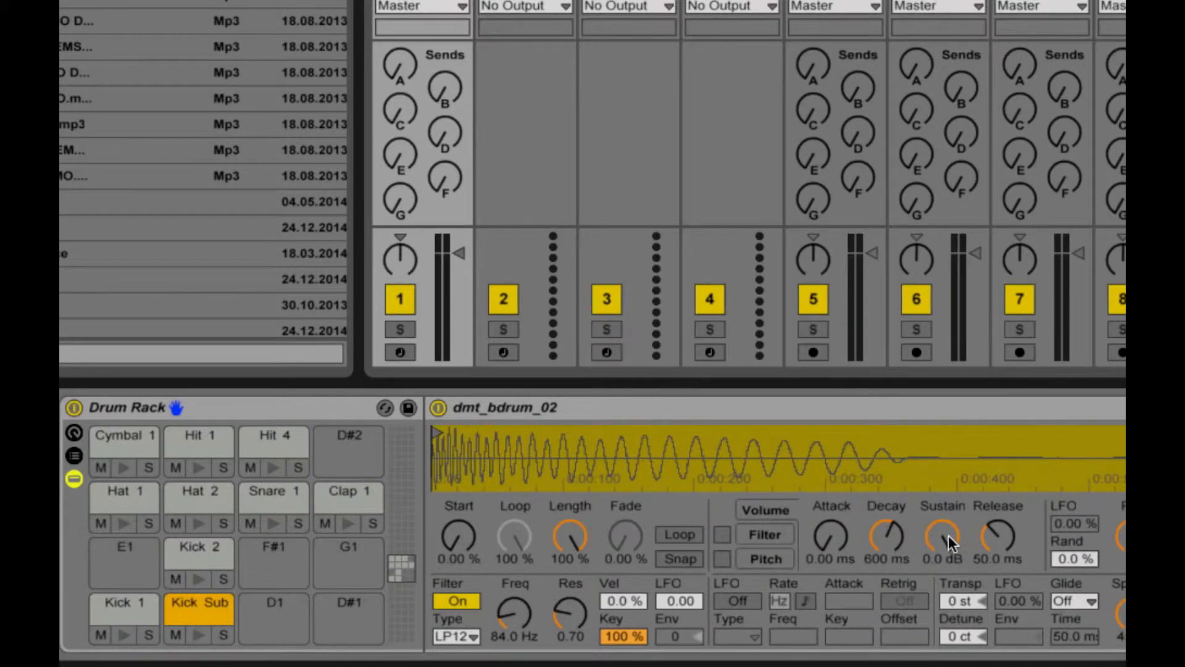
drag(953, 535, 928, 543)
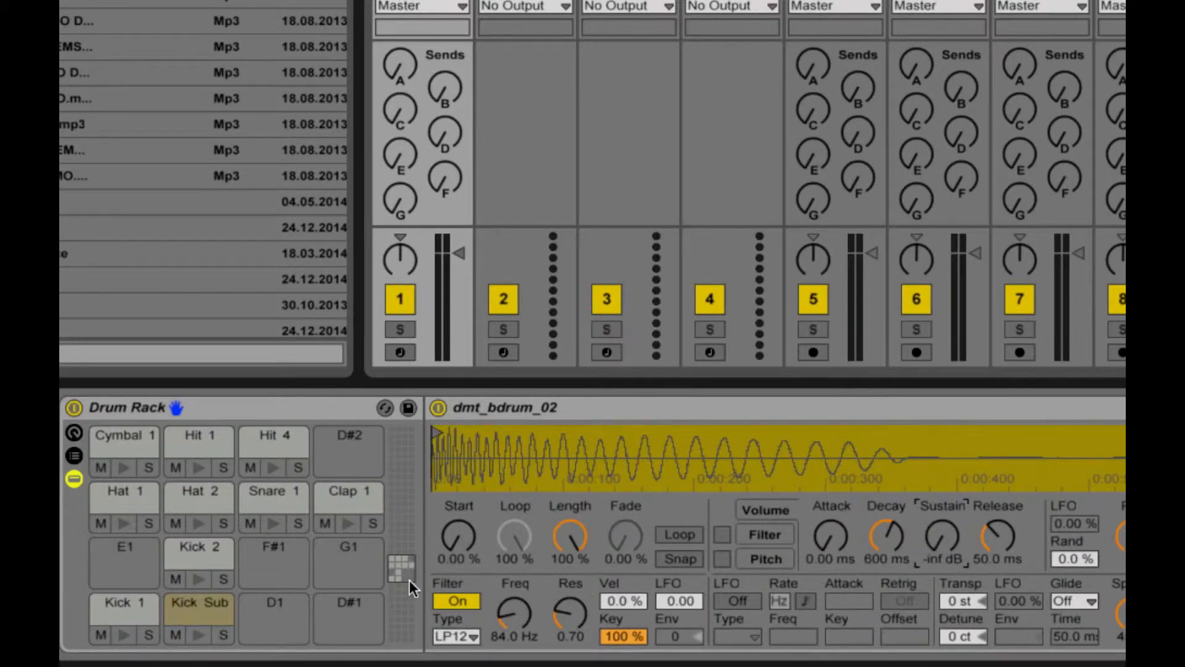
click(465, 634)
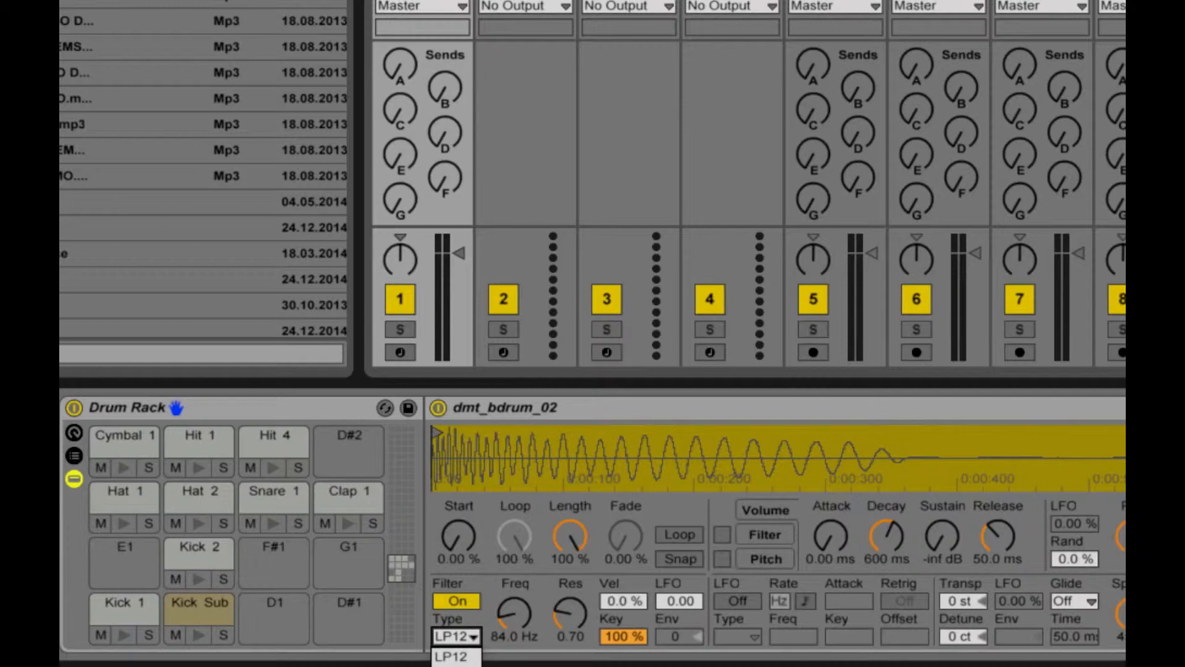
click(485, 568)
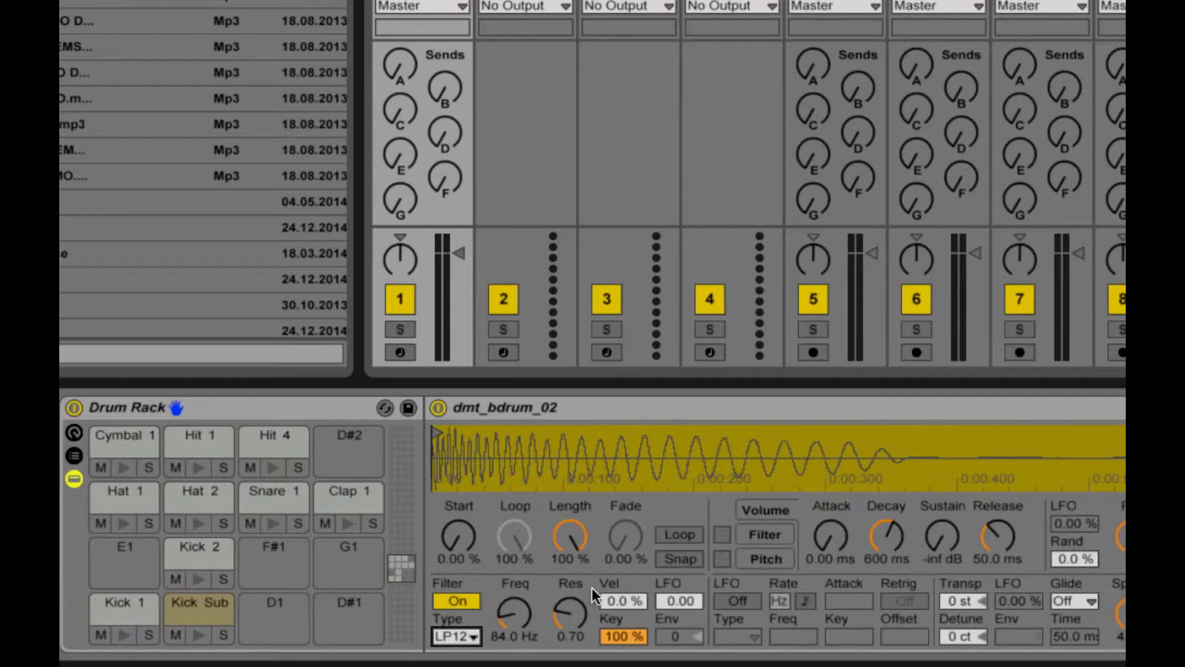
key(space)
key(space)
Step: Add an Auto Filter after the Kick Sub sampler and set its low-pass cutoff to 84 Hz
click(201, 637)
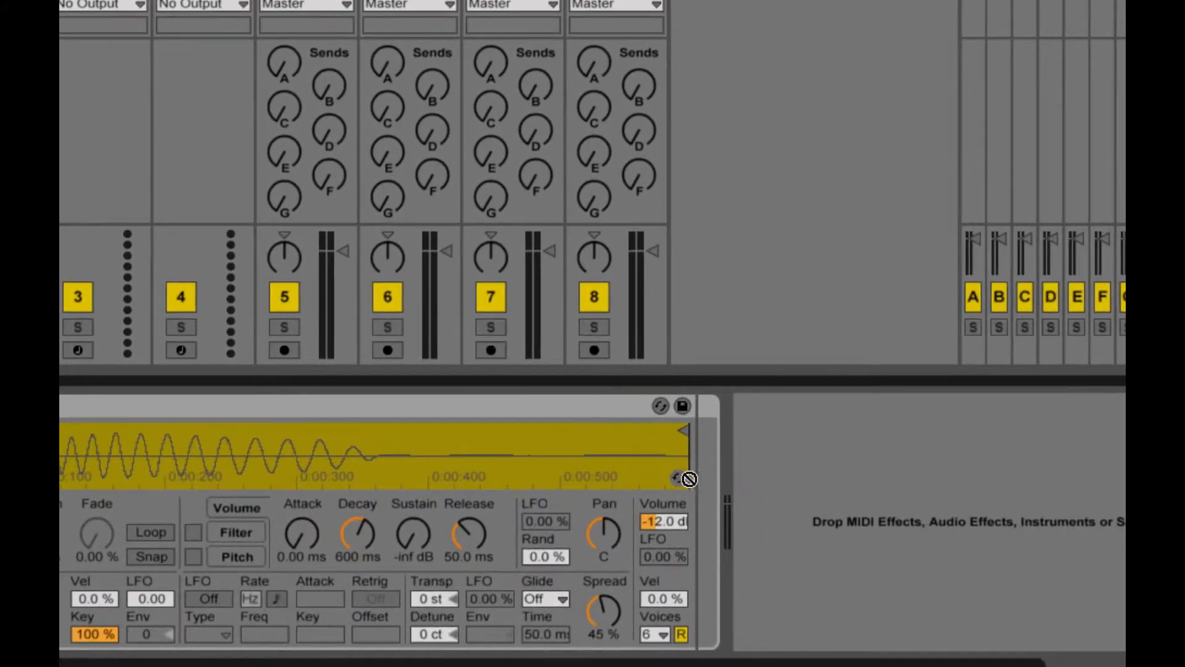
drag(695, 485, 690, 484)
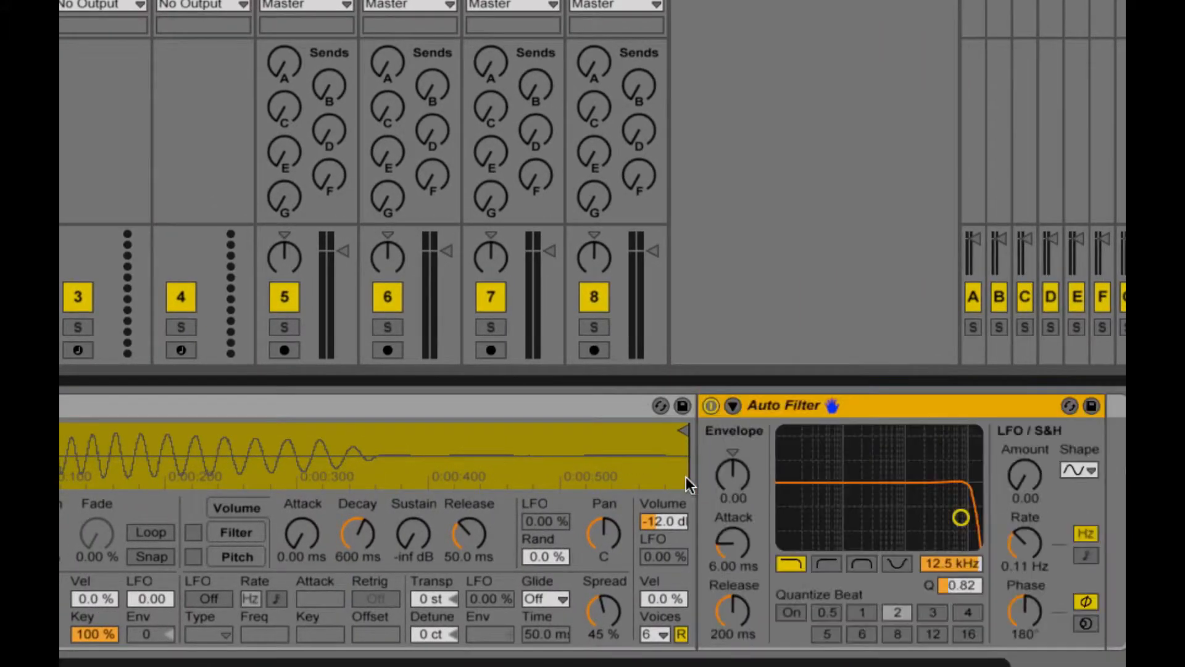
click(951, 567)
text(84)
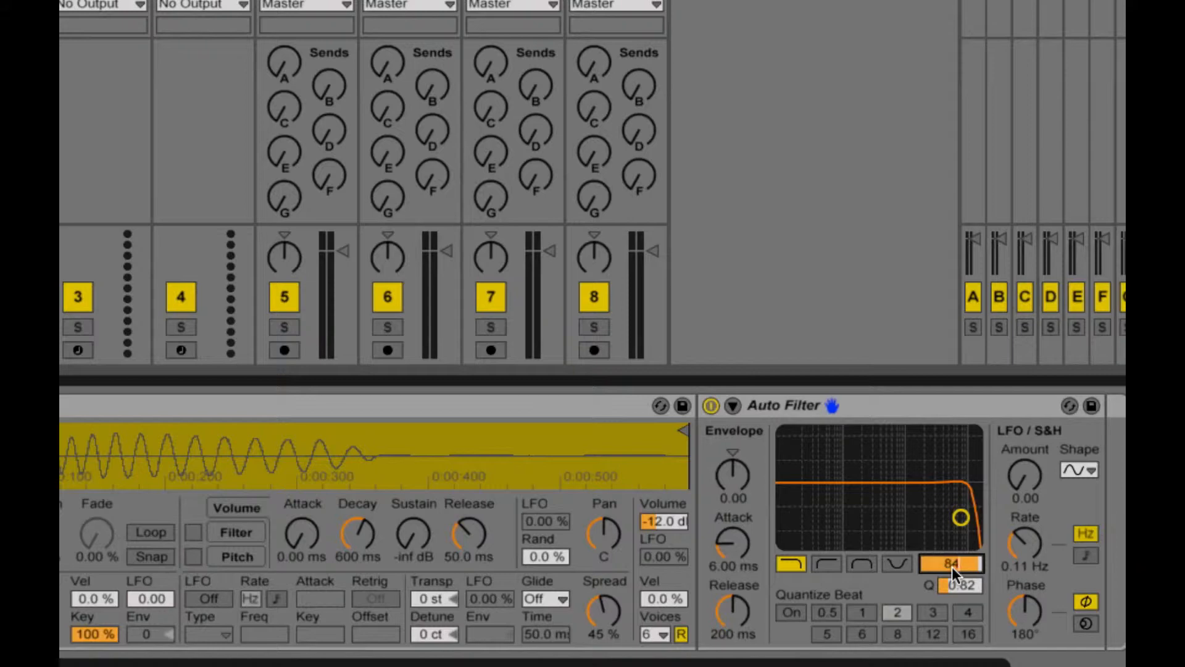
key(Return)
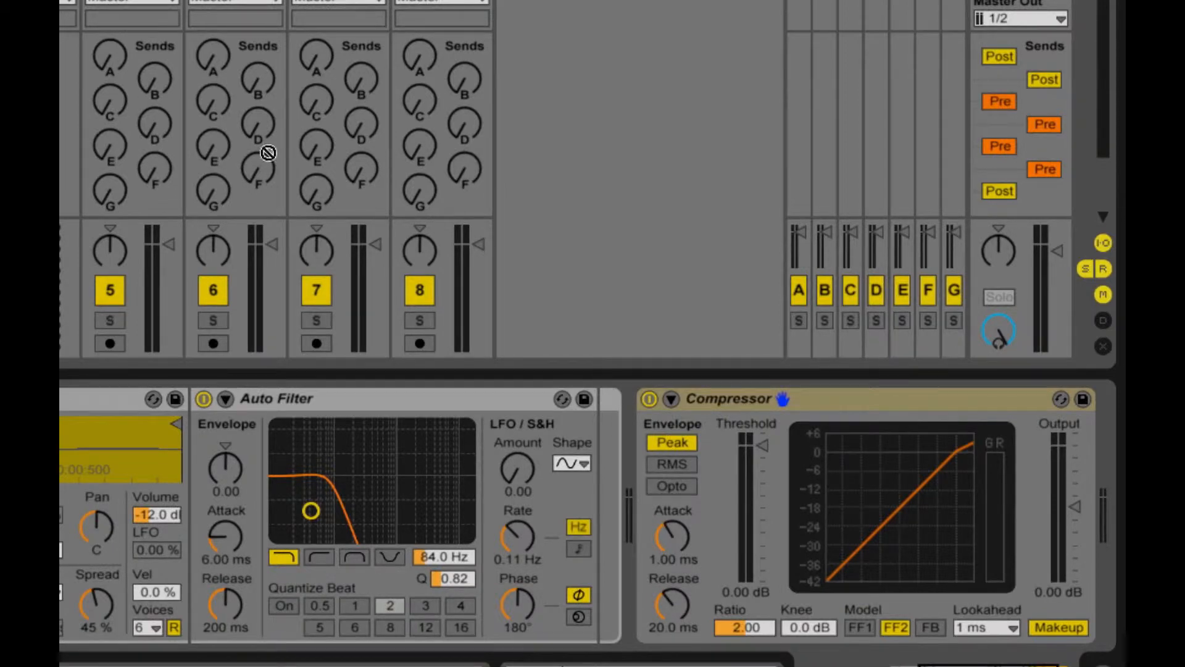
Step: Add an EQ Eight and a Saturator at the end of the drum track's device chain, behind the Compressor
scroll(1074, 515, right, 3)
drag(1096, 503, 1096, 504)
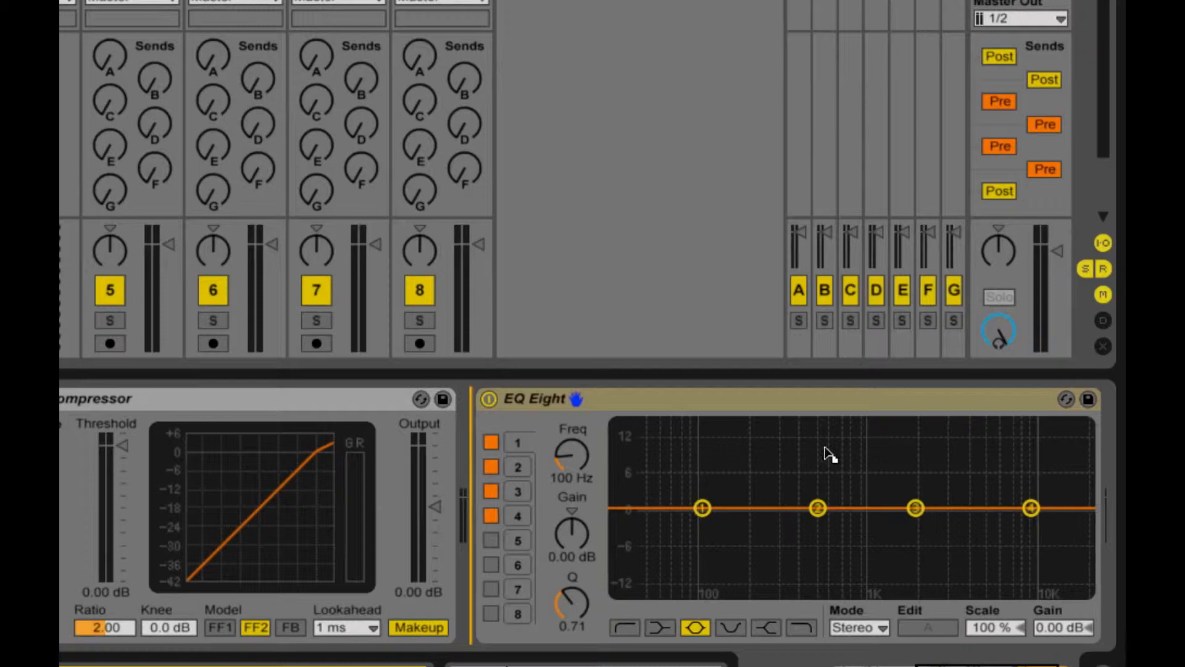
scroll(1114, 489, right, 2)
drag(1031, 508, 1032, 508)
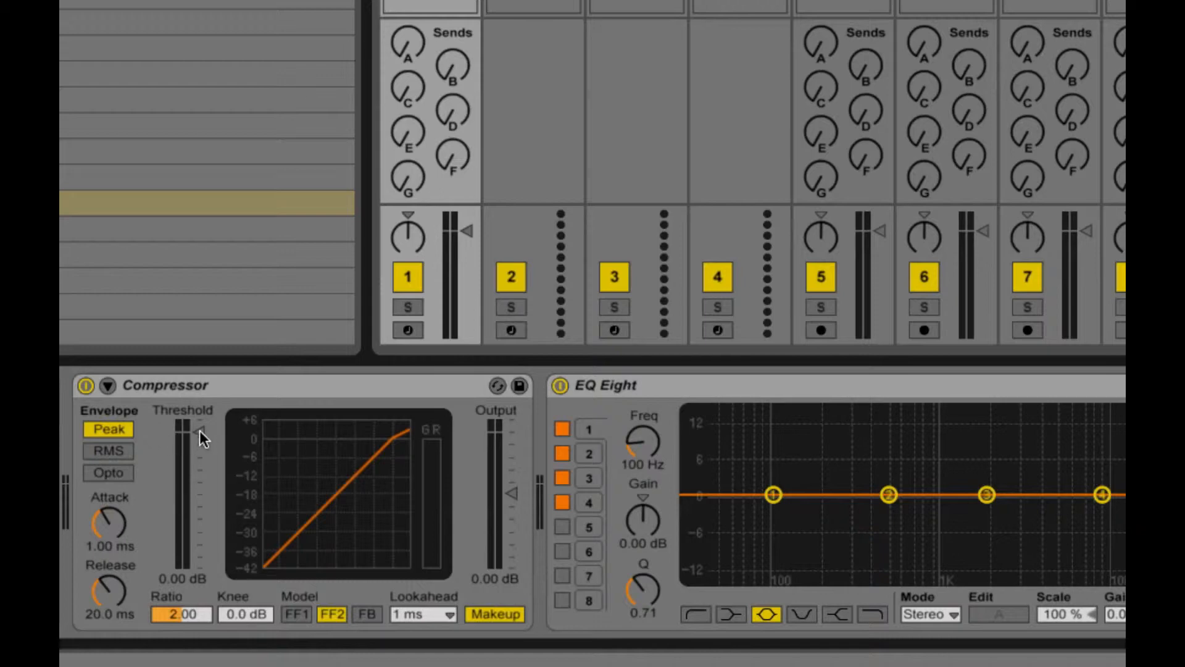
Step: Lower the drum track Compressor's threshold to about -23.4 dB during playback
drag(199, 431, 197, 465)
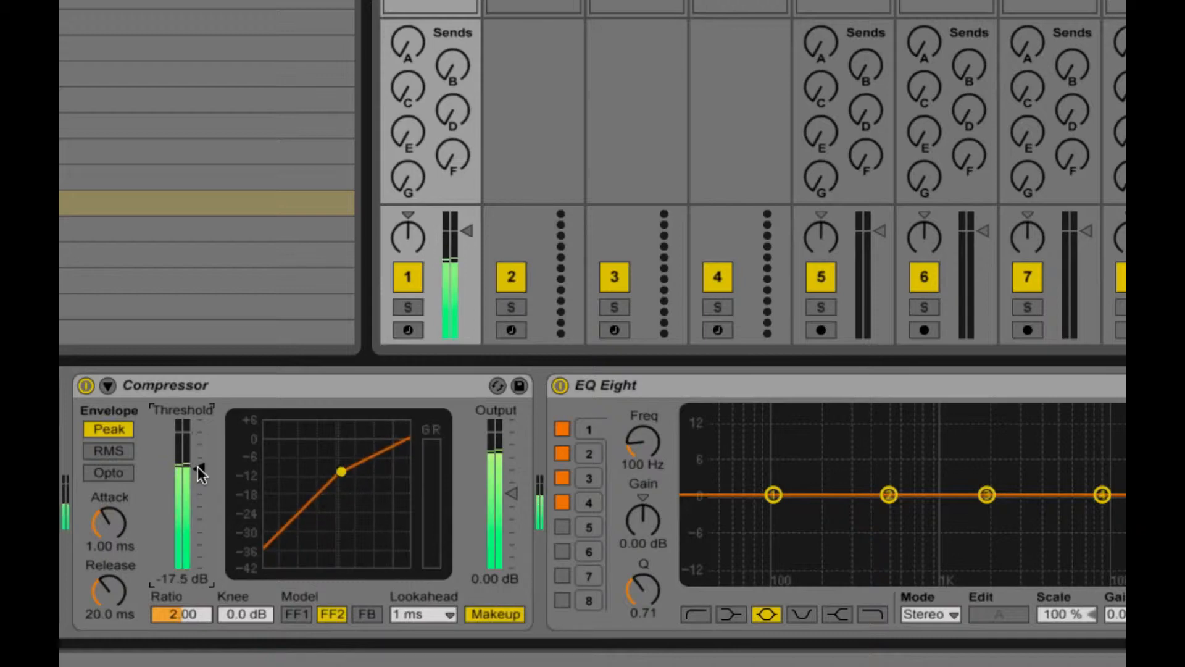
key(XF86AudioLowerVolume)
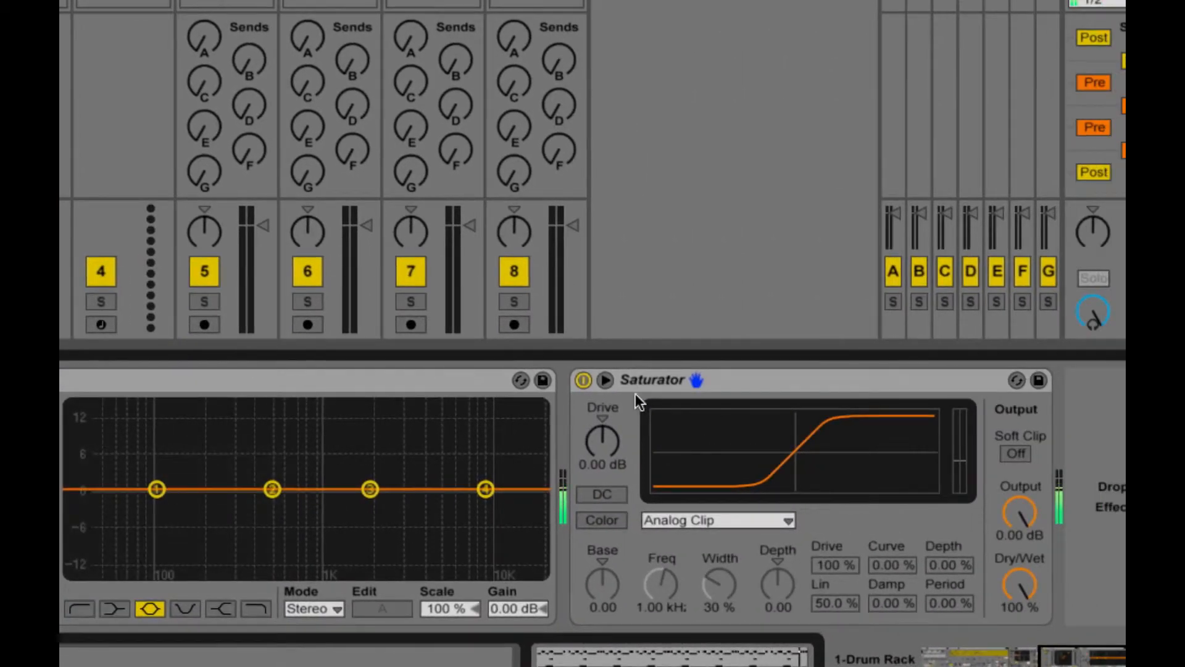
Step: Compare the Saturator's Analog Clip, Digital Clip and Sinoid Fold curves and leave it on Sinoid Fold
click(673, 520)
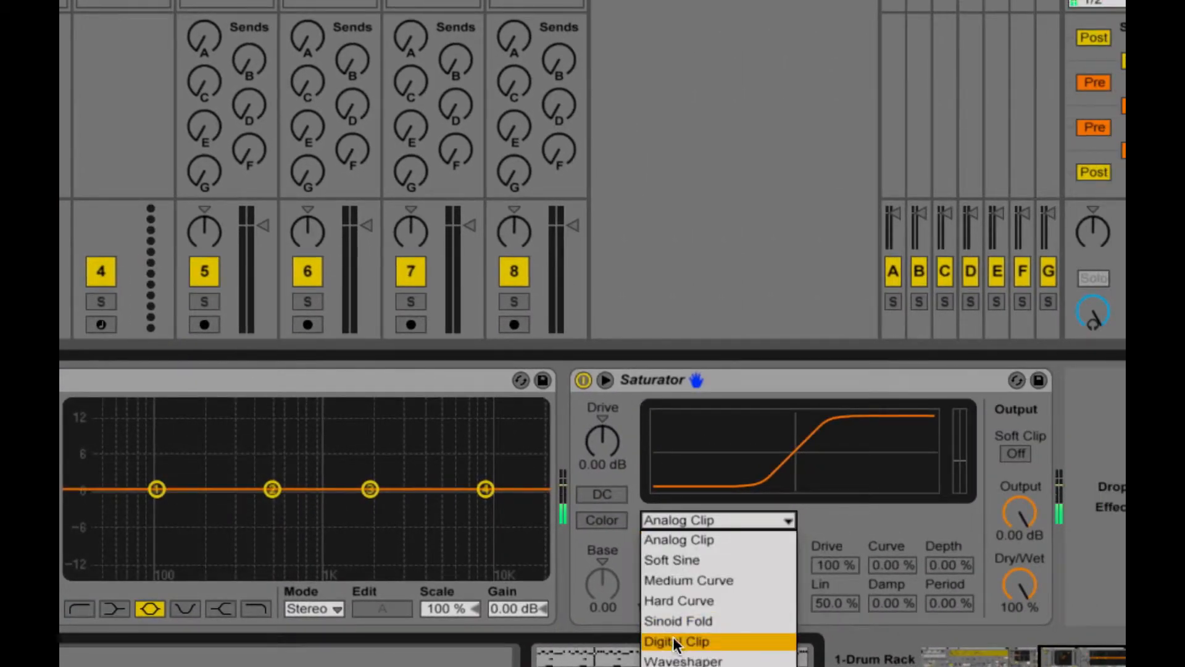
click(679, 622)
click(708, 518)
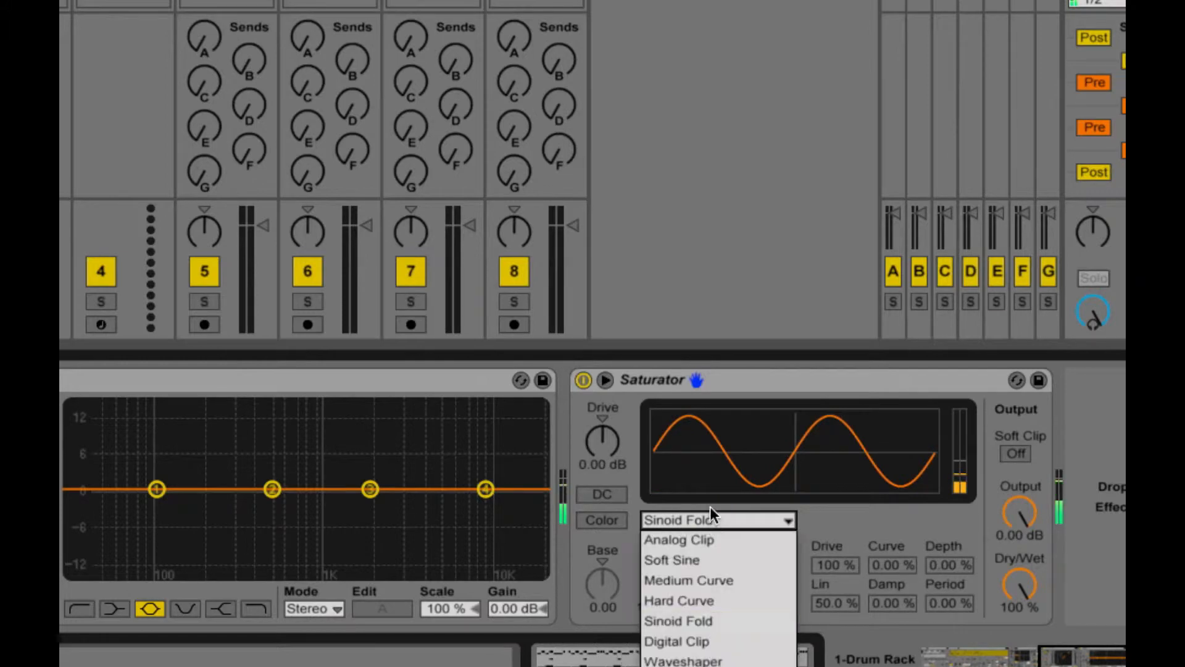
click(711, 541)
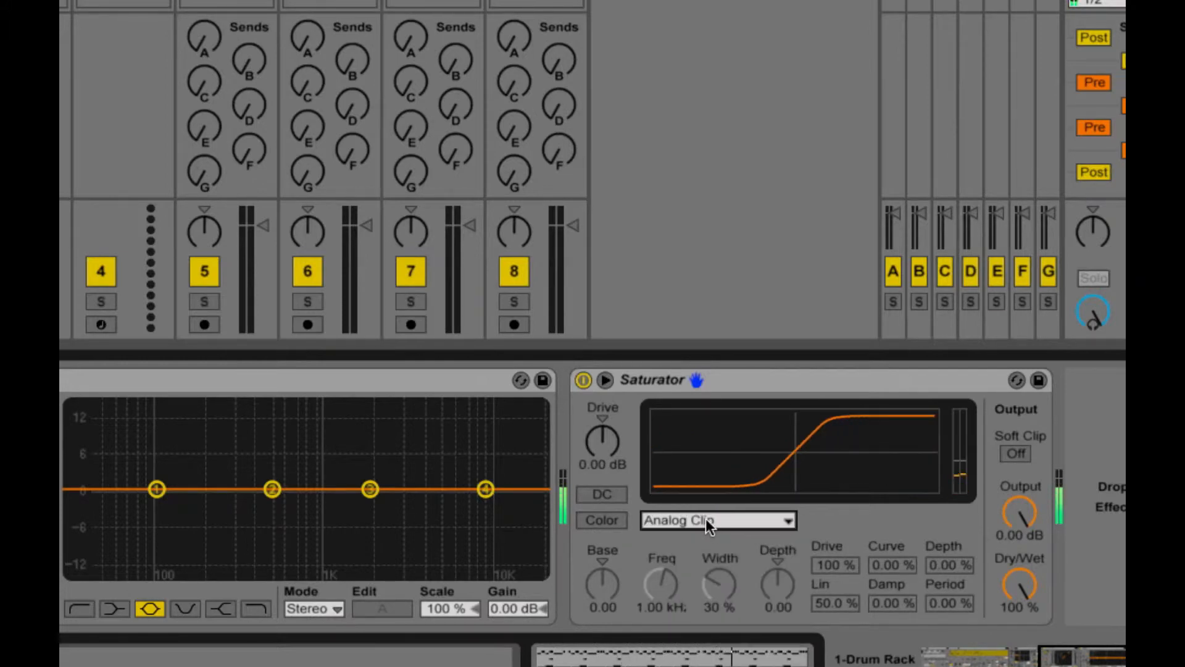
click(706, 517)
click(691, 640)
click(689, 521)
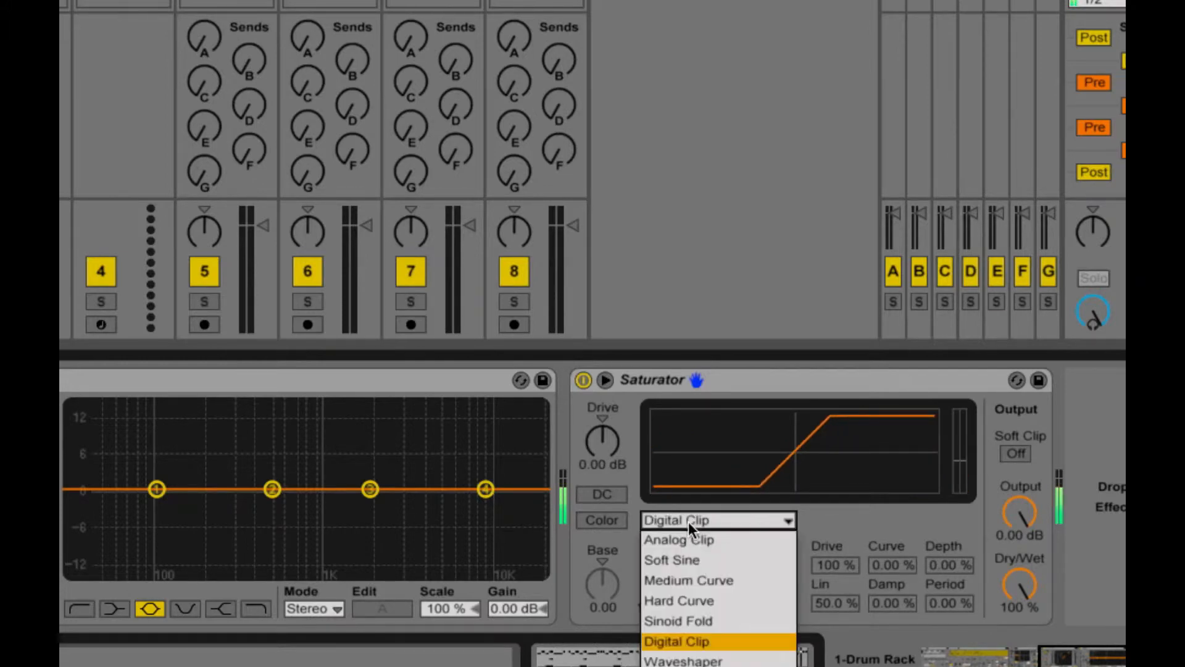
click(685, 542)
click(685, 524)
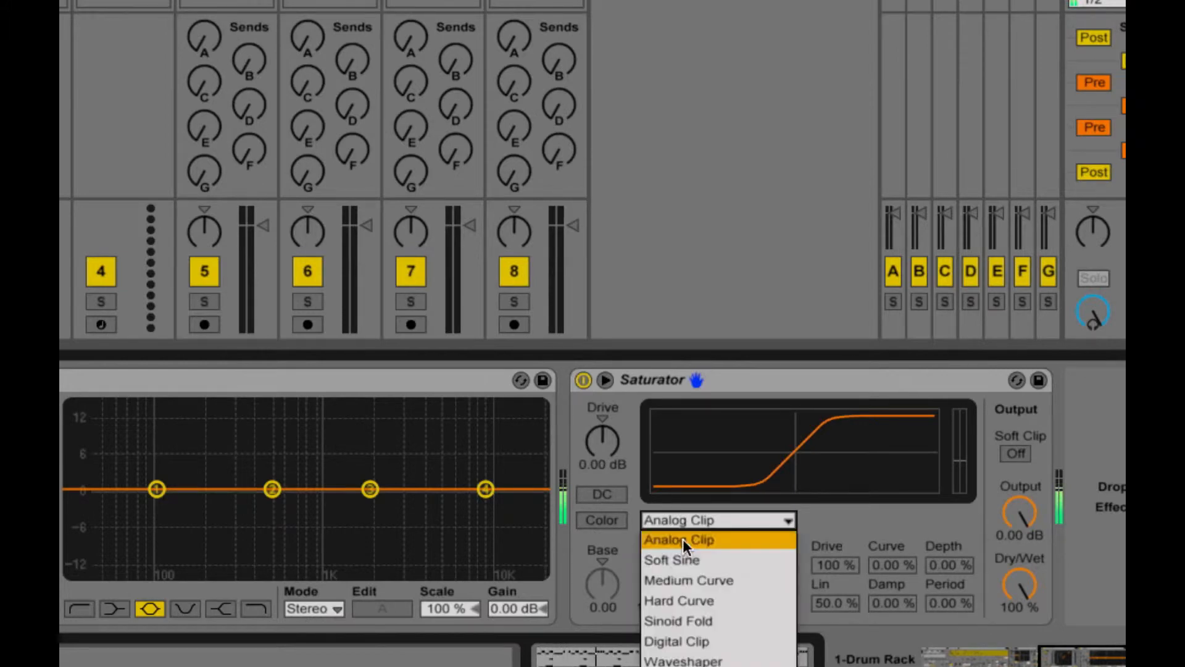
click(668, 618)
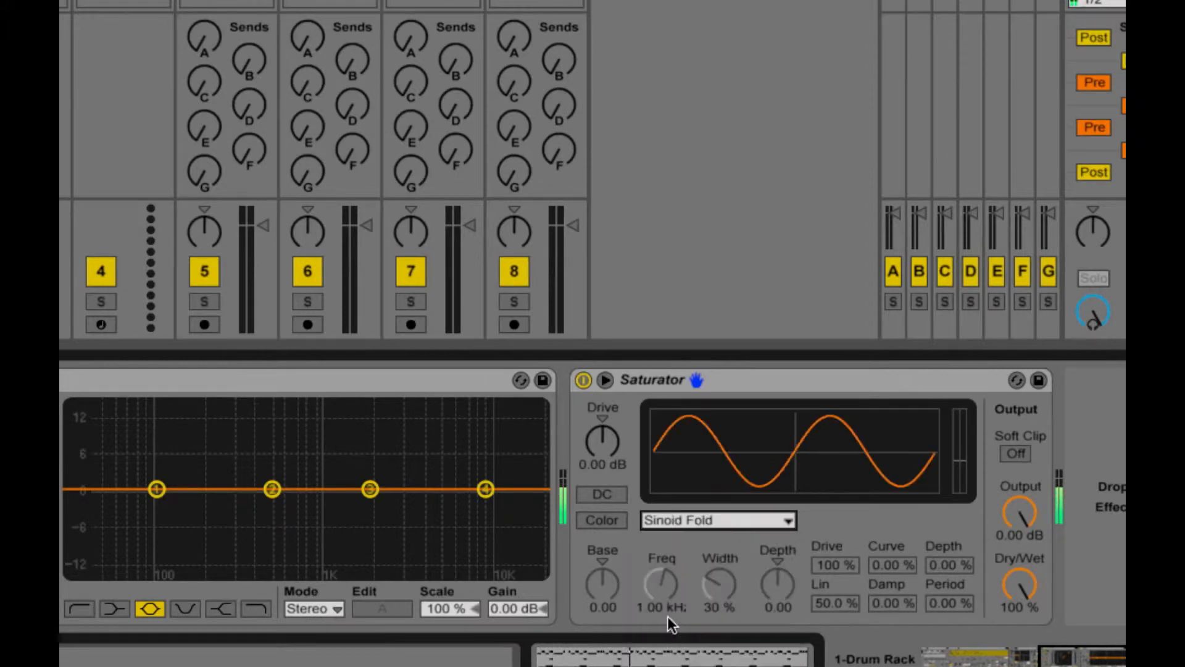
Step: Lock the EQ Eight device to Control Surface 2 (APC40)
right_click(665, 381)
click(288, 459)
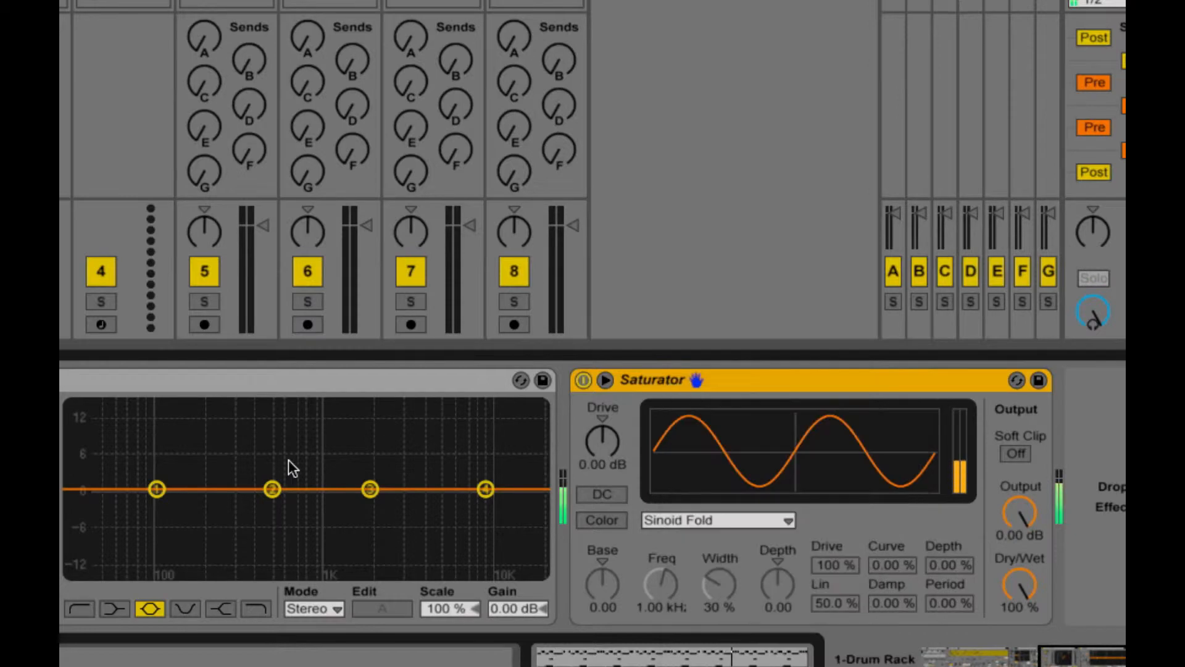
right_click(269, 384)
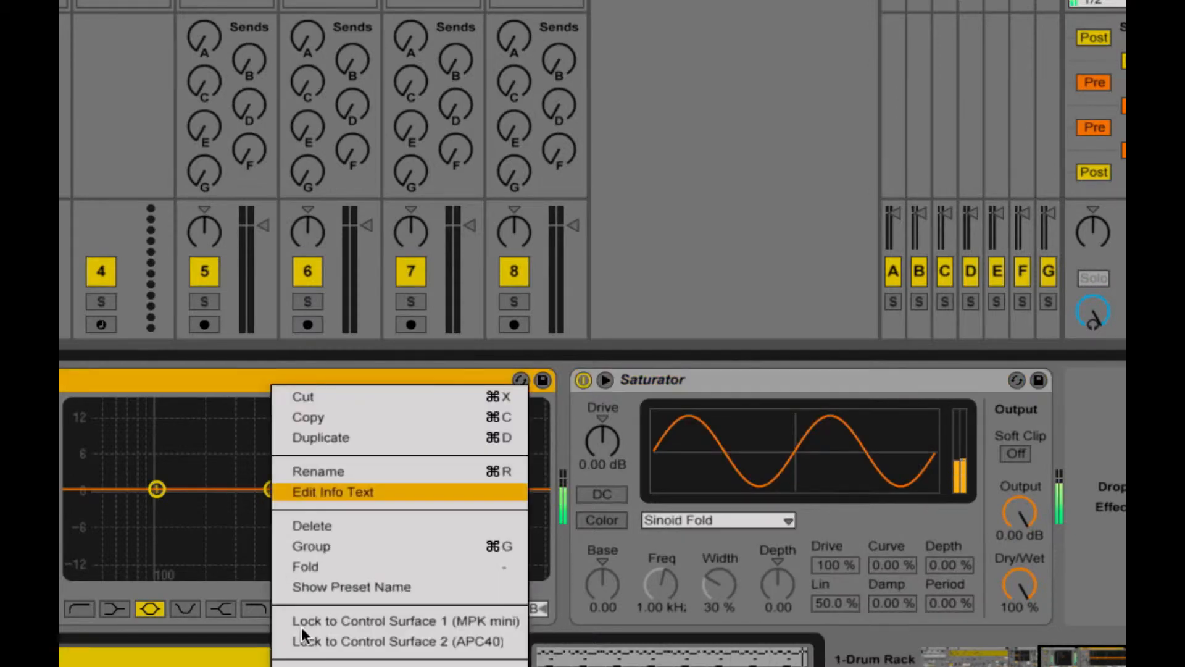
click(321, 641)
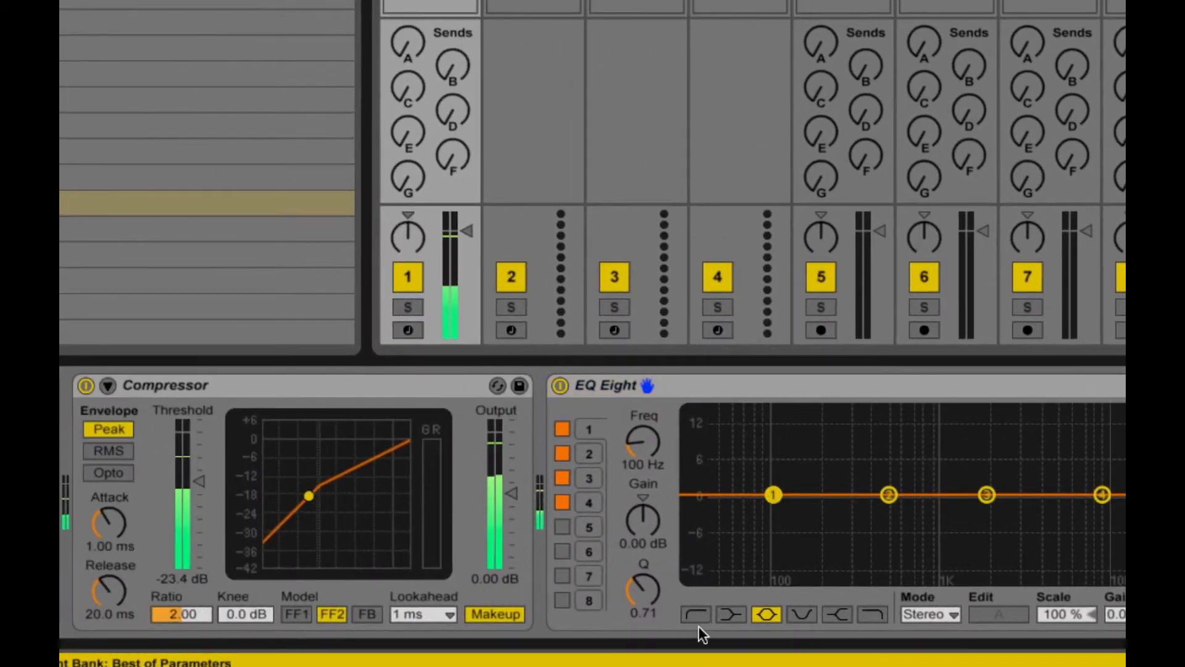
Step: Make EQ Eight band 1 a low cut at 85 Hz and move band 2 to about 69.4 Hz with 3.93 dB gain
click(696, 614)
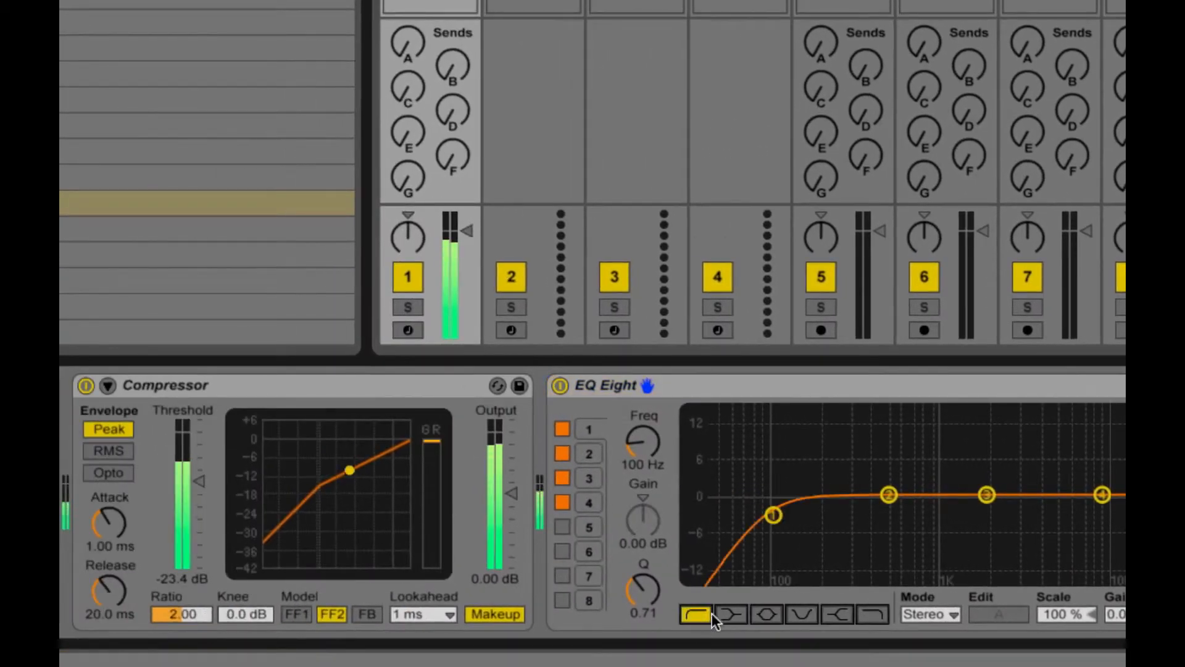
click(646, 465)
text(85)
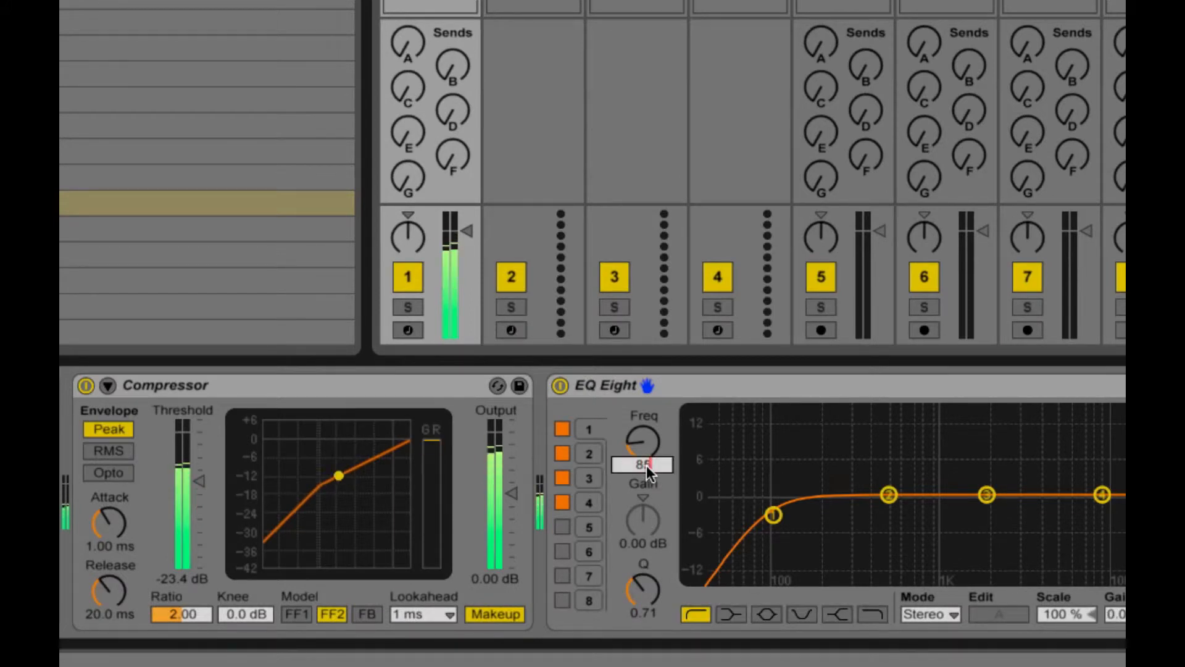
key(Return)
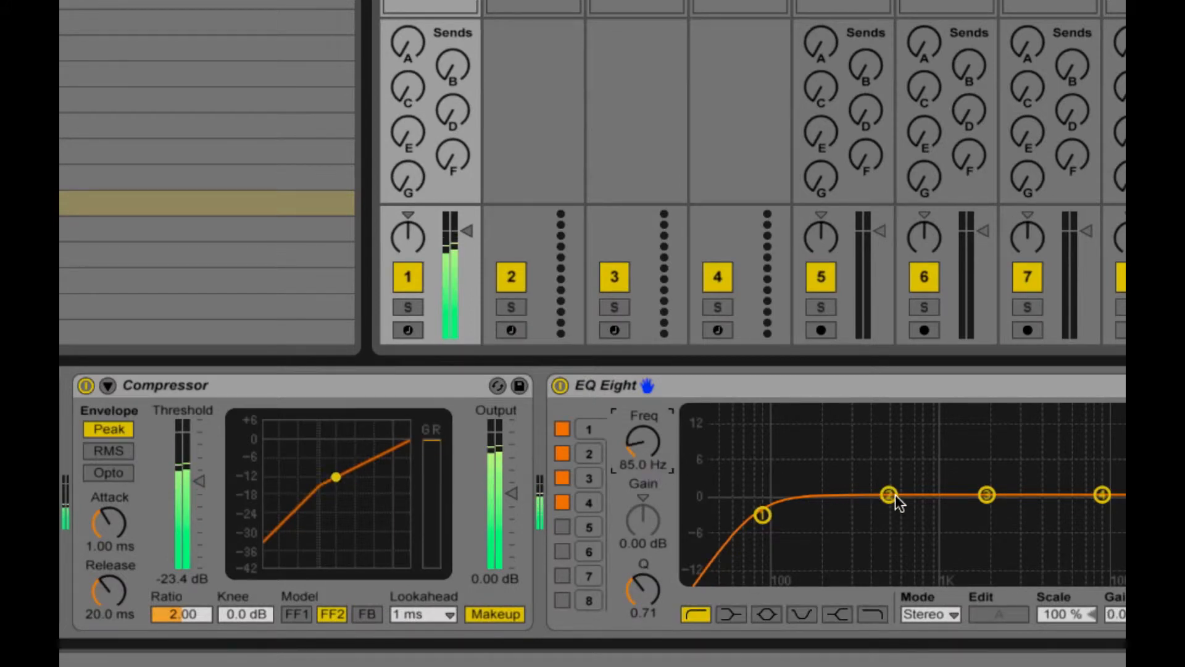
drag(891, 495, 748, 475)
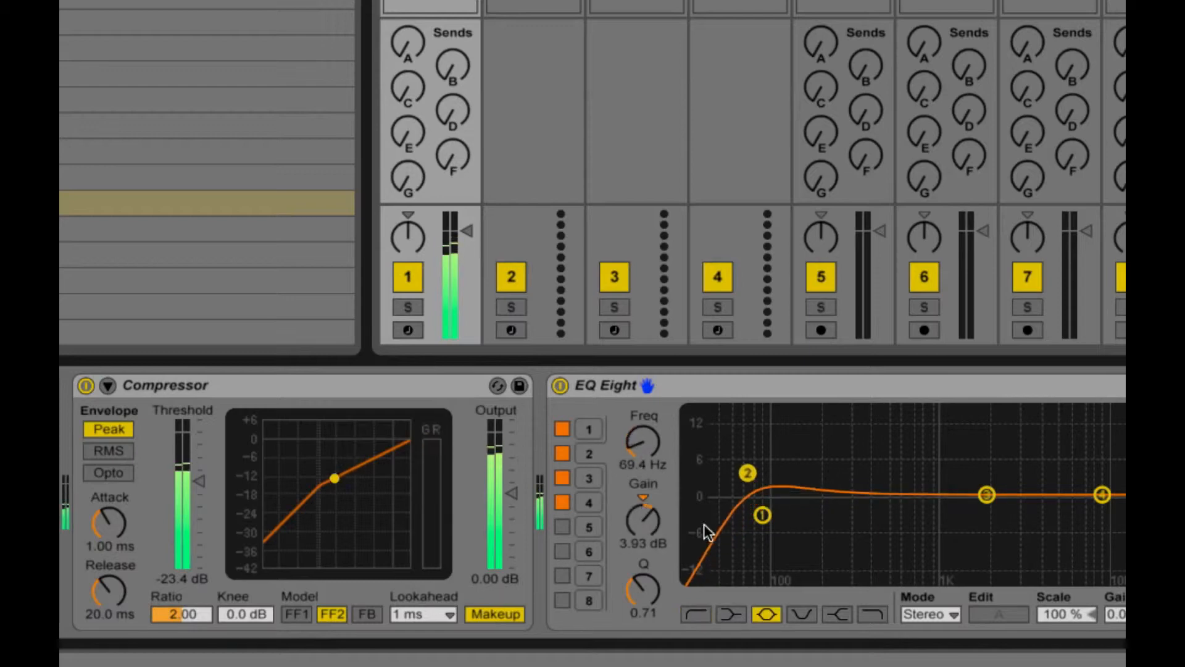
Step: Set EQ Eight band 2 to 64.3 Hz, 11.6 dB gain and Q 6.69, and the band 1 low cut to 72.1 Hz with Q 0.48
drag(643, 588, 643, 506)
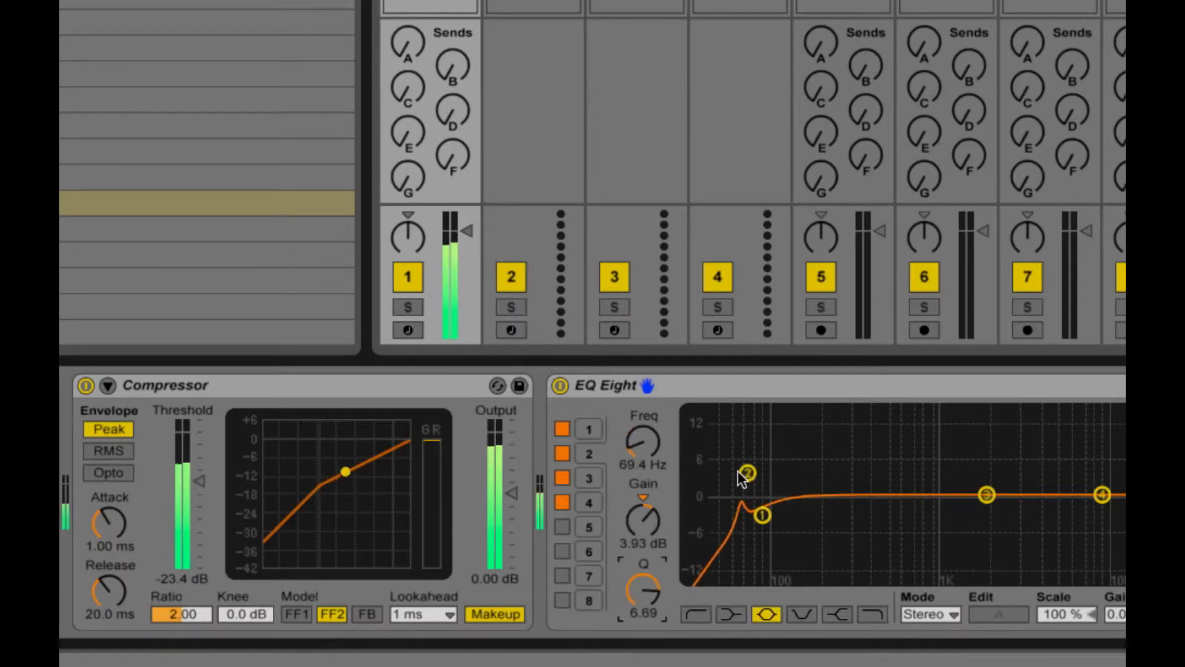
drag(740, 473, 743, 430)
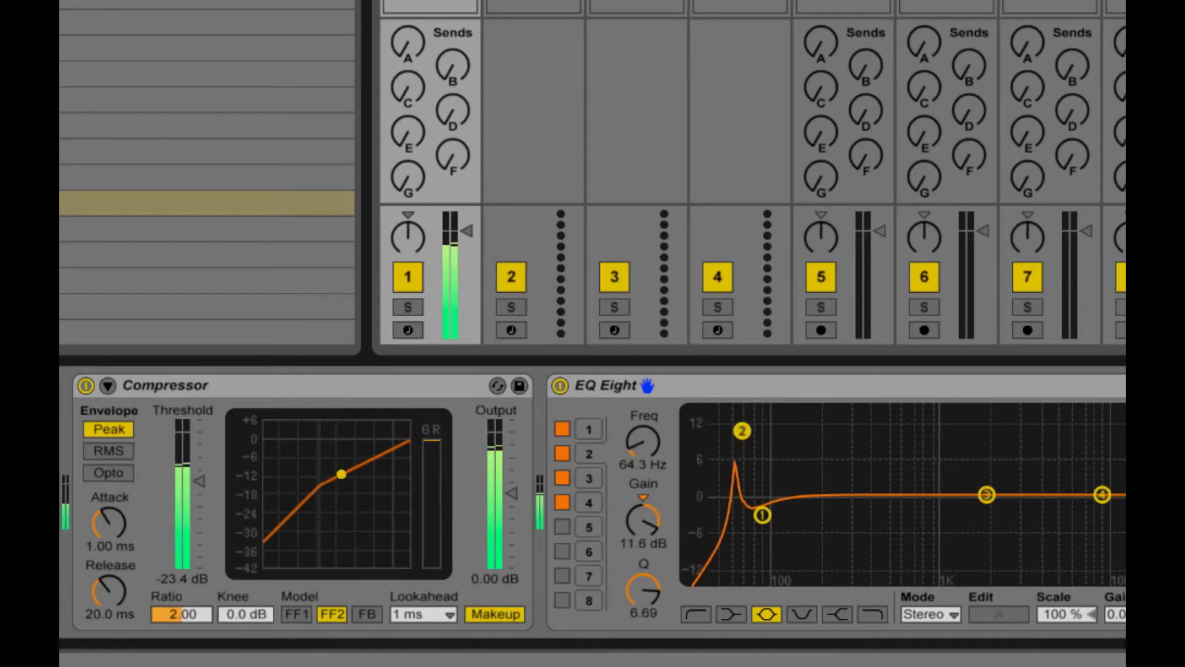
drag(760, 515, 759, 521)
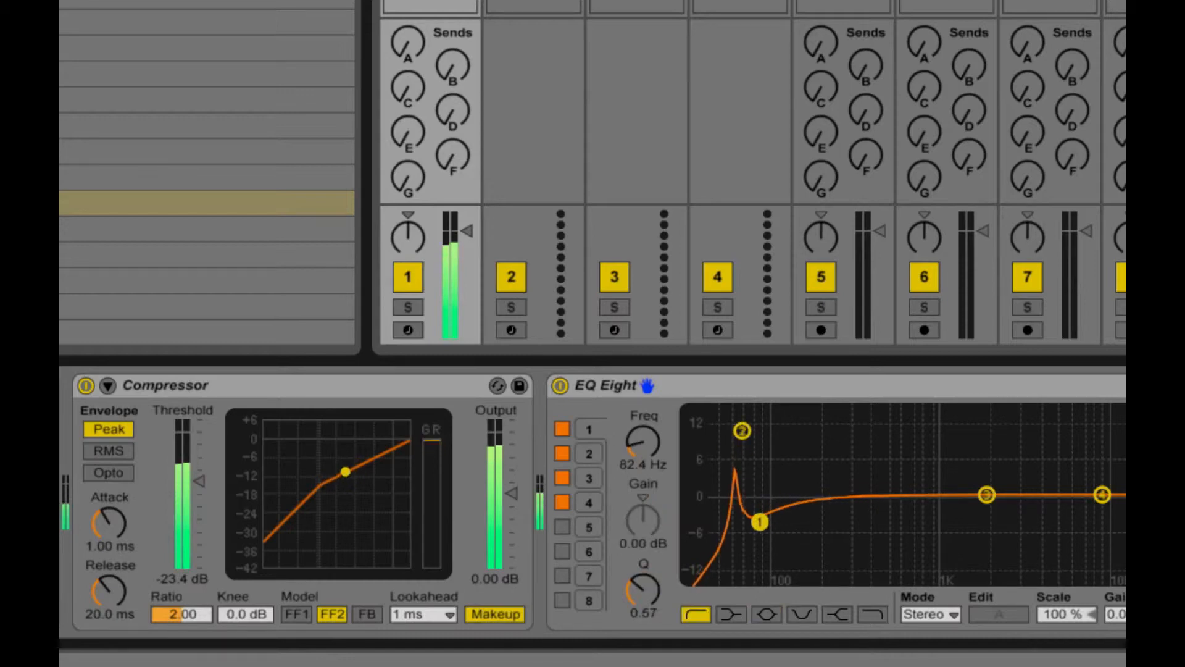
drag(621, 566, 621, 536)
drag(751, 490, 750, 527)
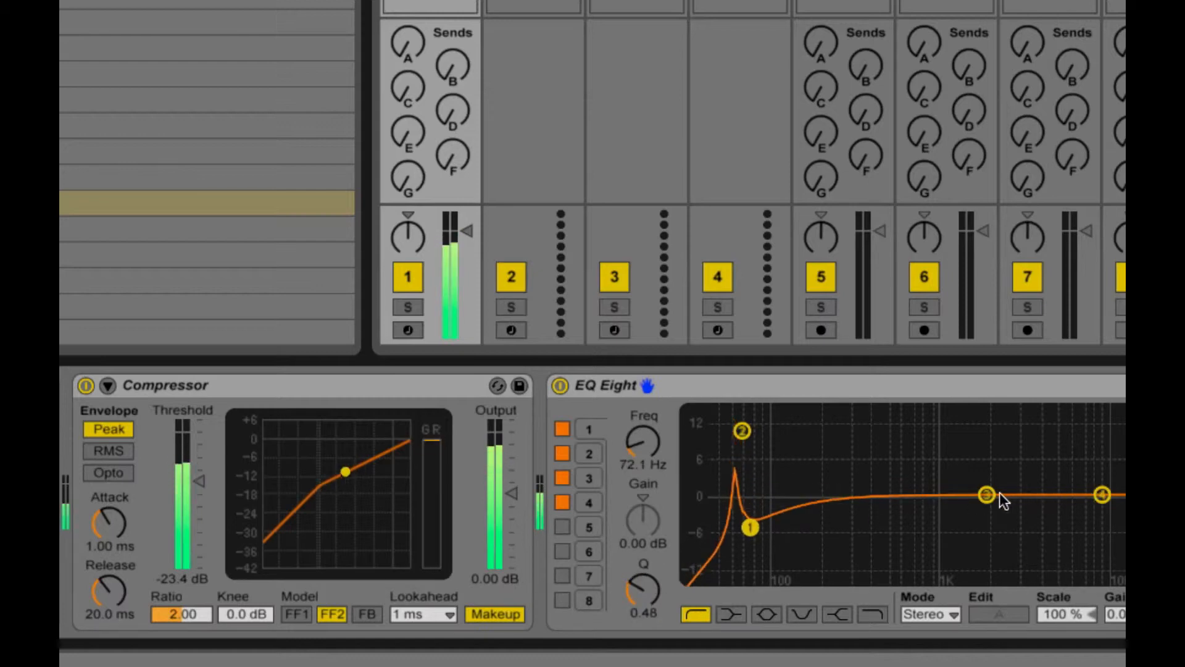
Step: Move EQ Eight band 3 to about 200 Hz with about 3 dB gain and band 4 to 450 Hz at -3.20 dB, and stop playback
drag(987, 495, 823, 479)
drag(1102, 494, 881, 512)
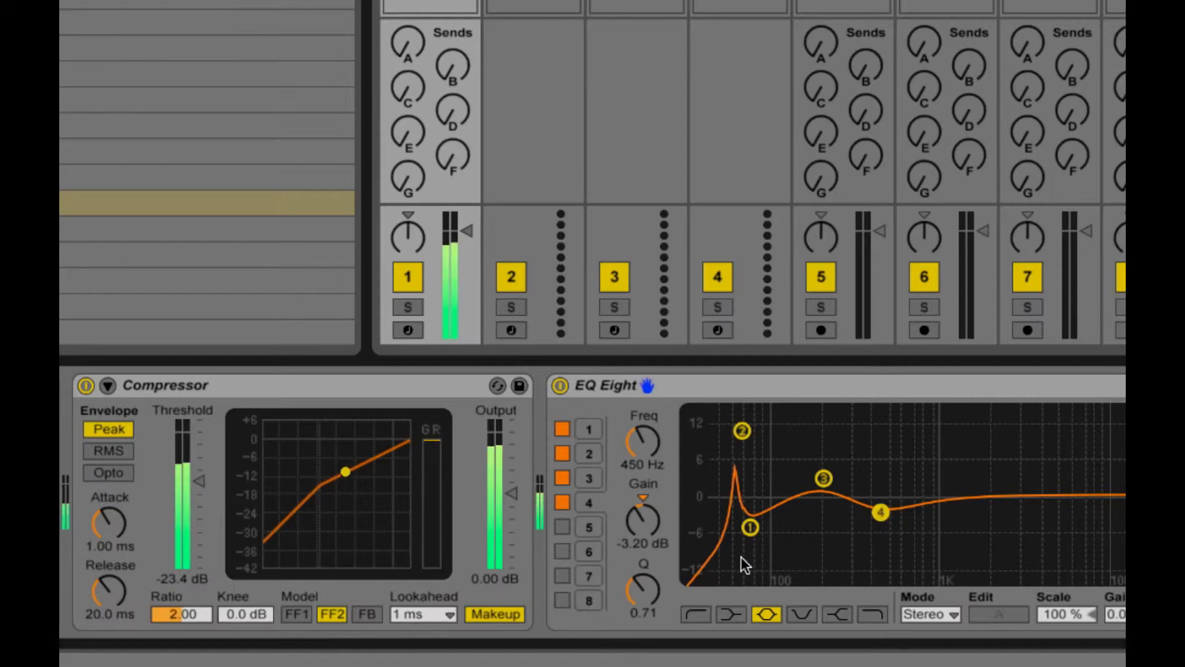
key(space)
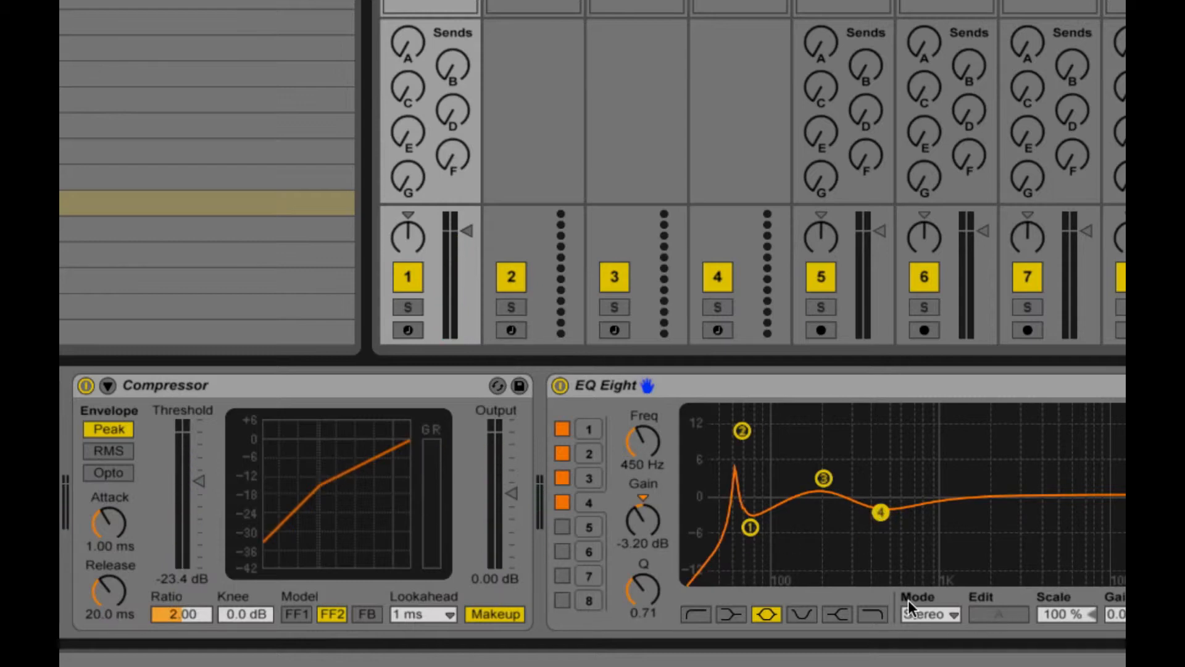
Step: Switch EQ Eight to M/S mode, boost the side signal's band 1 by about 7 dB near 65 Hz, and return to mid editing
click(909, 605)
click(923, 658)
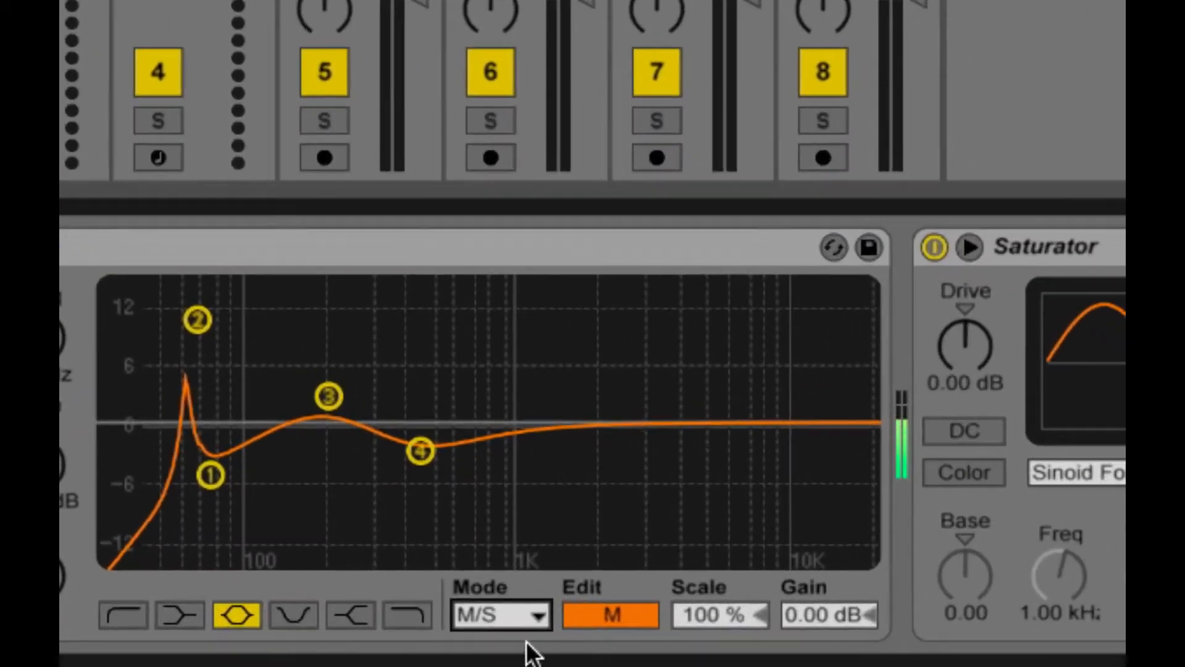
click(594, 616)
drag(247, 419, 194, 355)
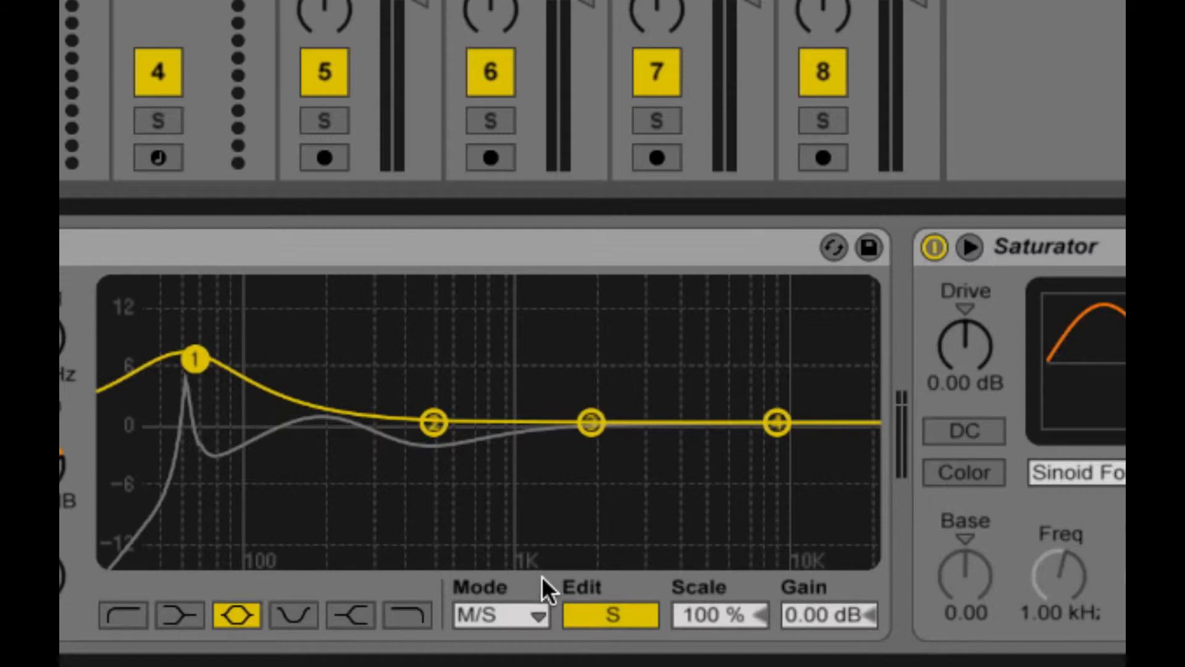
click(589, 617)
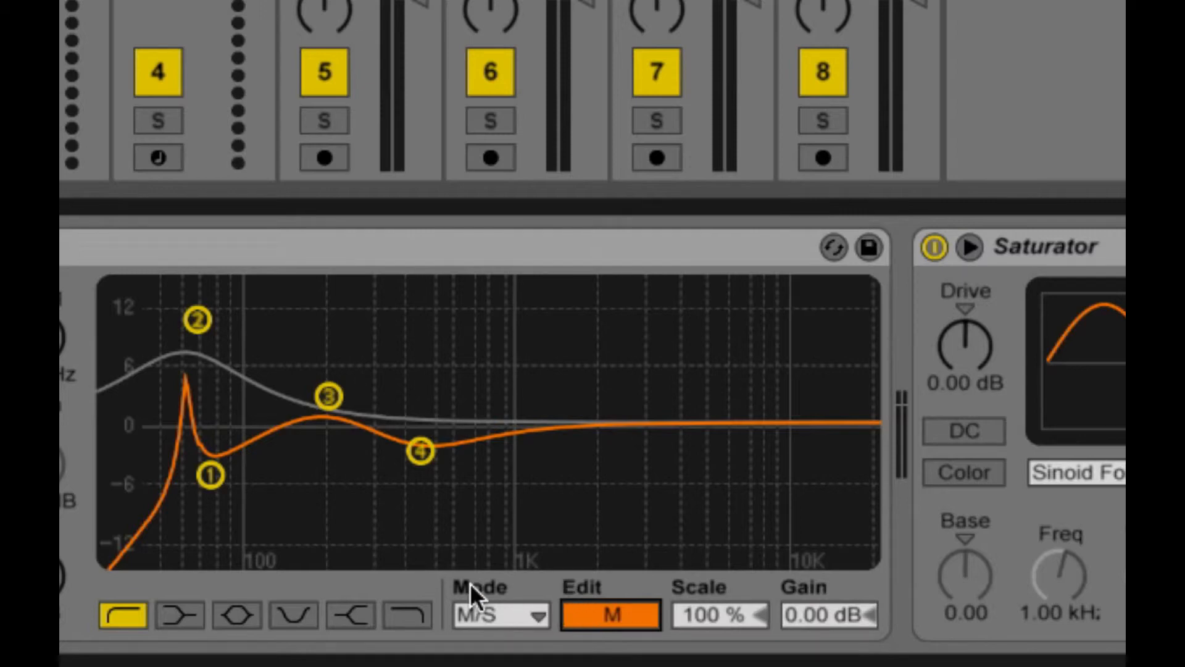
Step: Lock the Saturator device to the control surface in place of EQ Eight
click(317, 246)
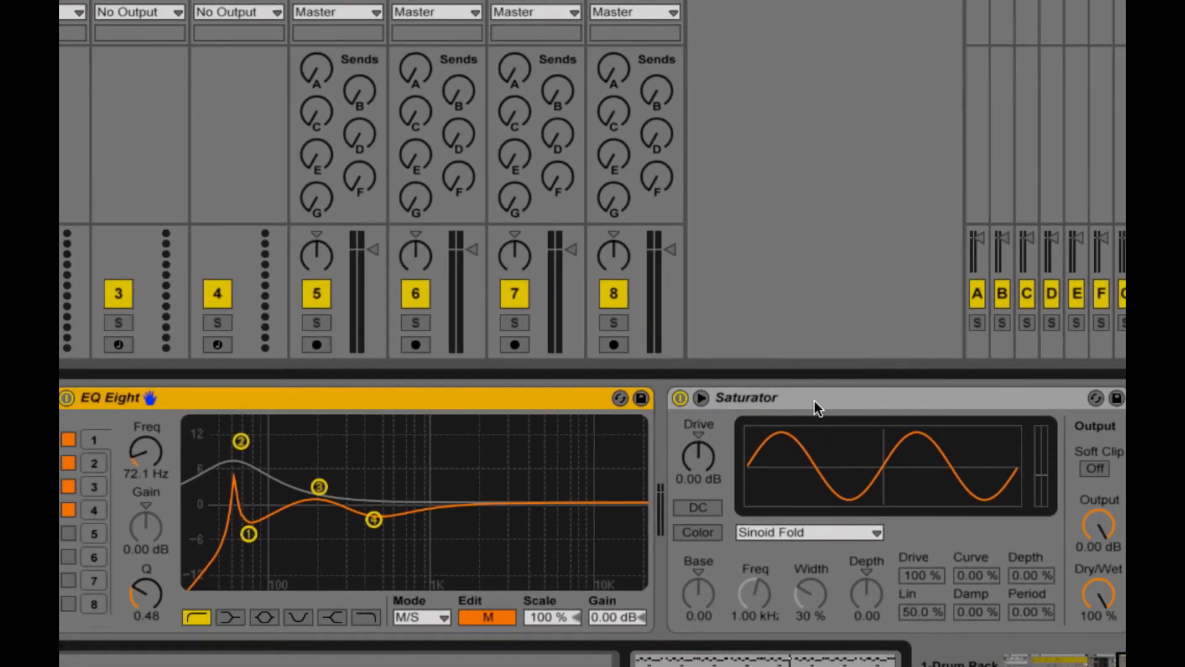
click(811, 405)
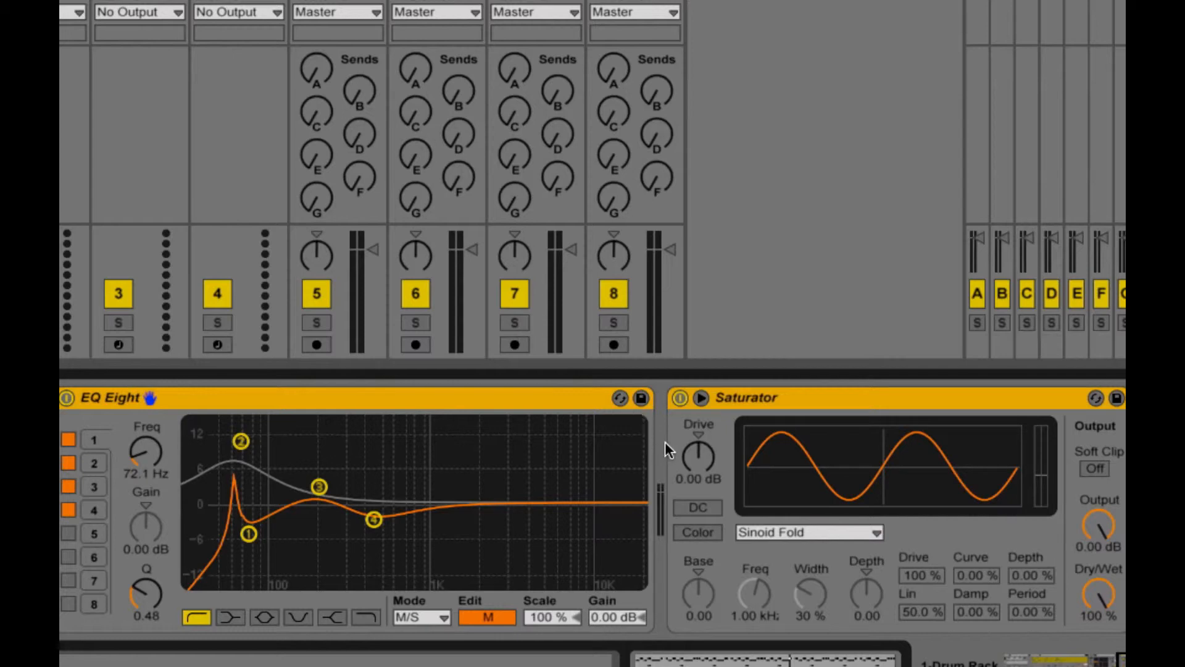
right_click(768, 399)
click(747, 418)
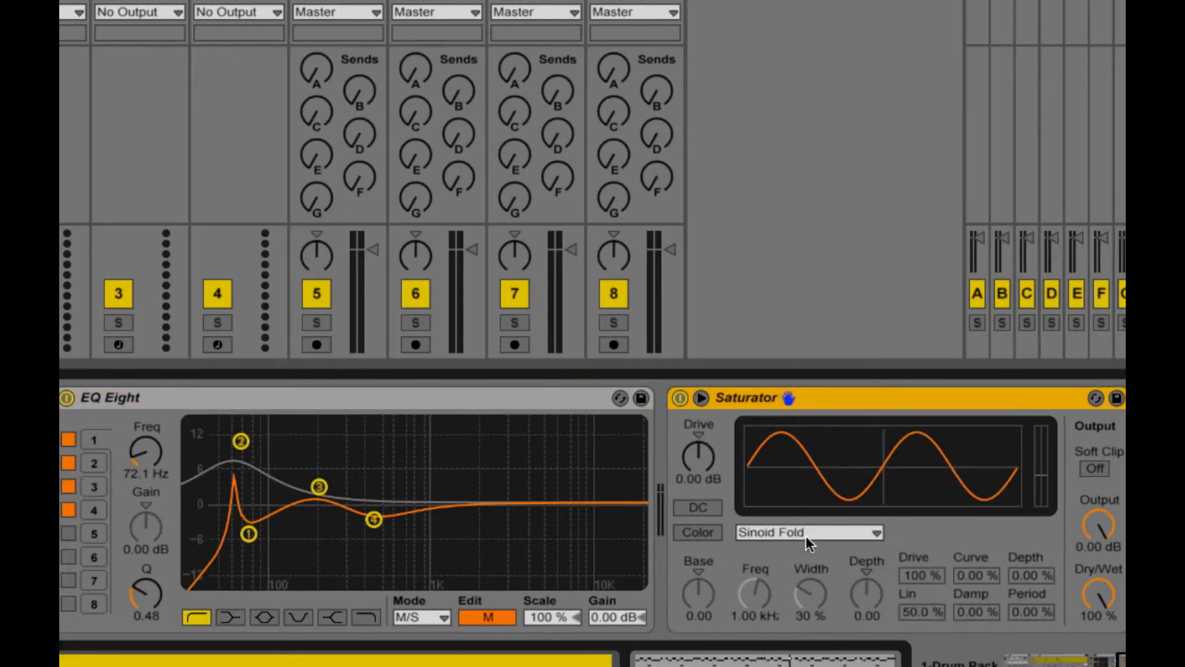